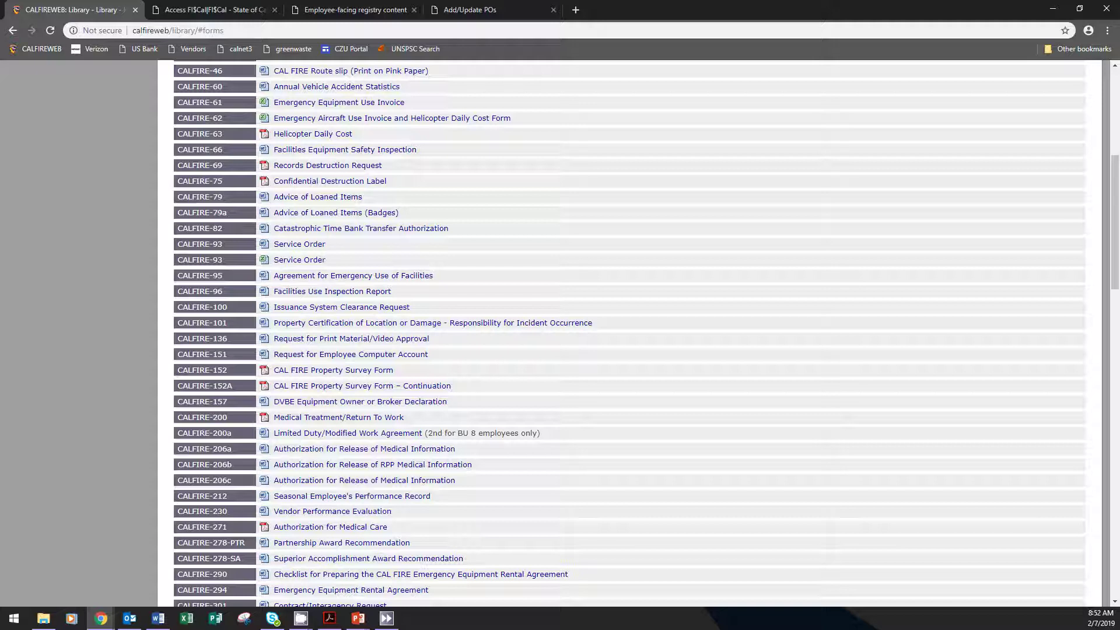
# Step: Switch to Acrobat and review the scanned service order 1ui8v021.pdf, including the last page's repair authorization and the first page's coding rows
pyautogui.hotkey('alt', 'Tab')
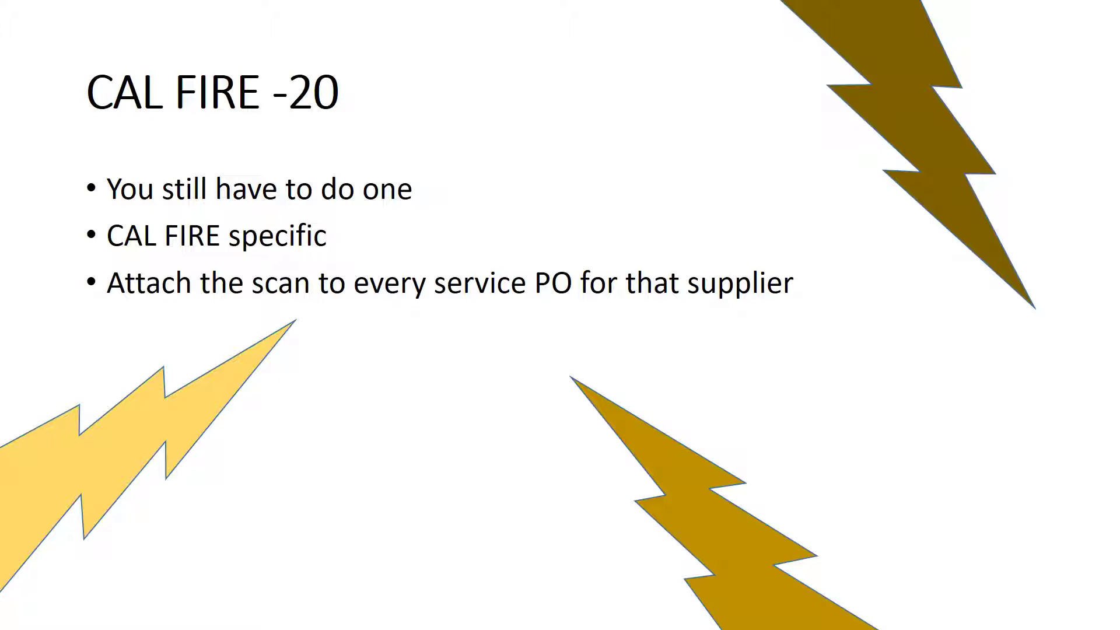
pyautogui.press('Right')
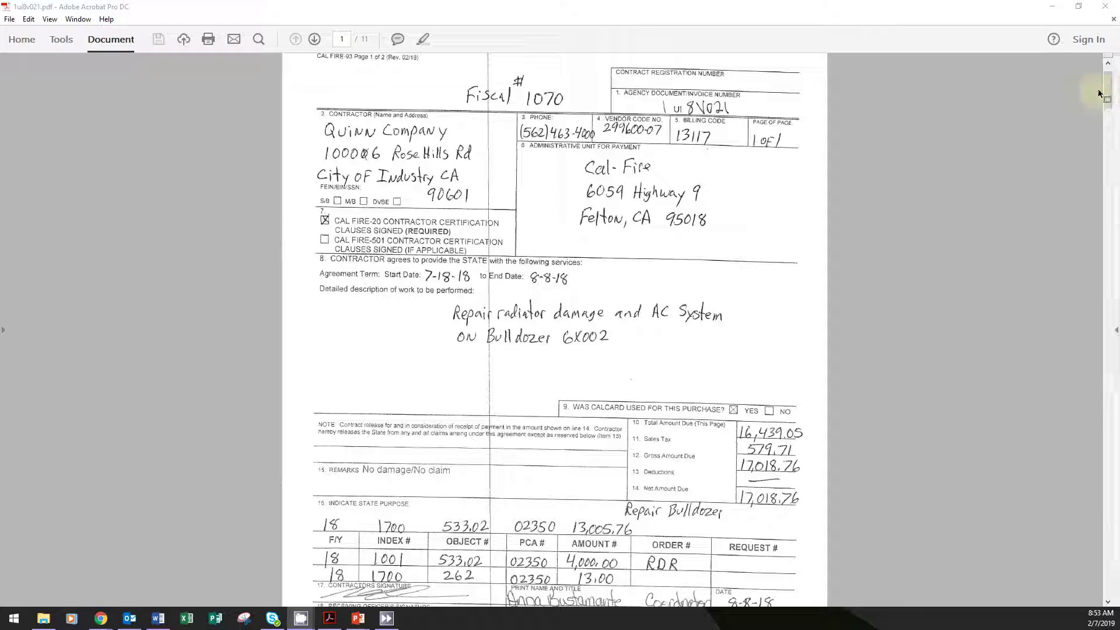
pyautogui.moveTo(1104, 87); pyautogui.dragTo(1032, 594)
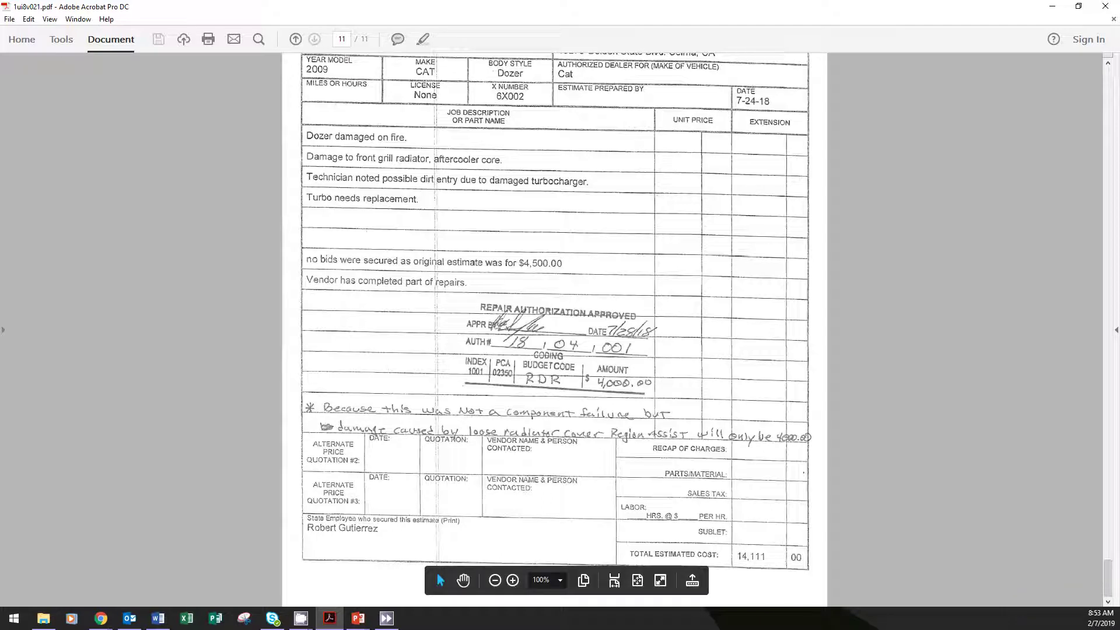
pyautogui.press('Home')
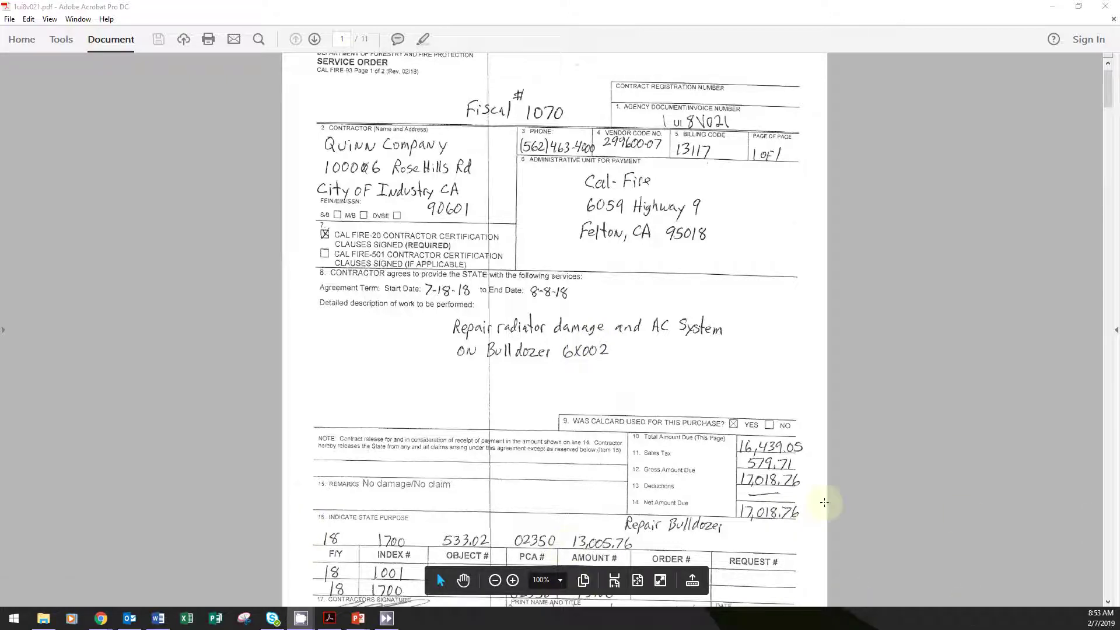
pyautogui.scroll(-3, 825, 513)
pyautogui.scroll(-3, 614, 473)
pyautogui.scroll(-3, 607, 367)
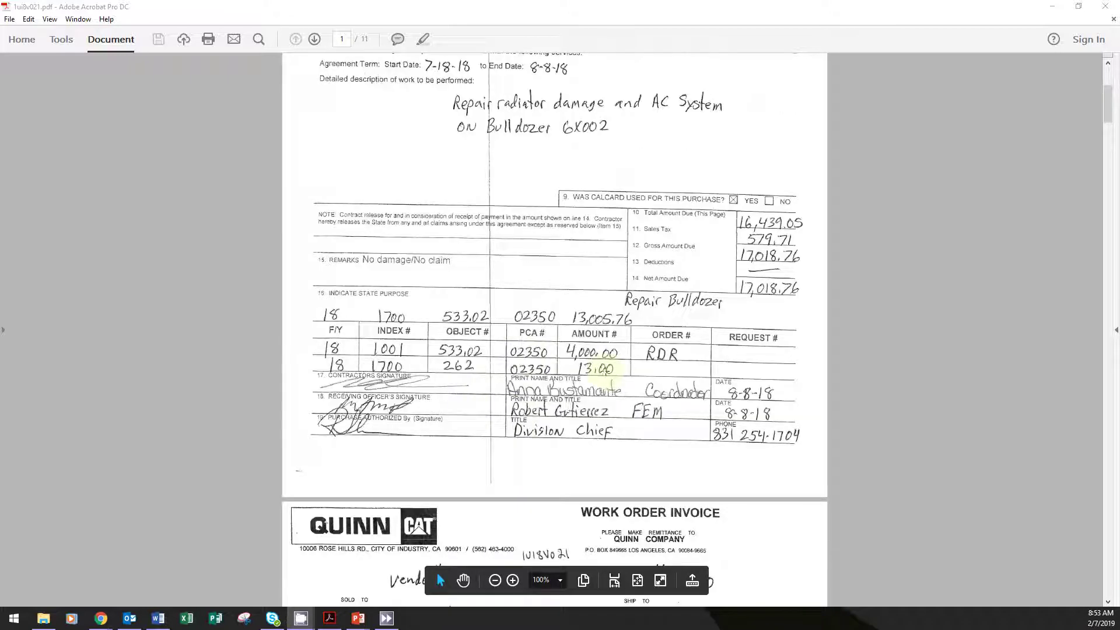
pyautogui.scroll(4, 606, 368)
pyautogui.scroll(3, 605, 369)
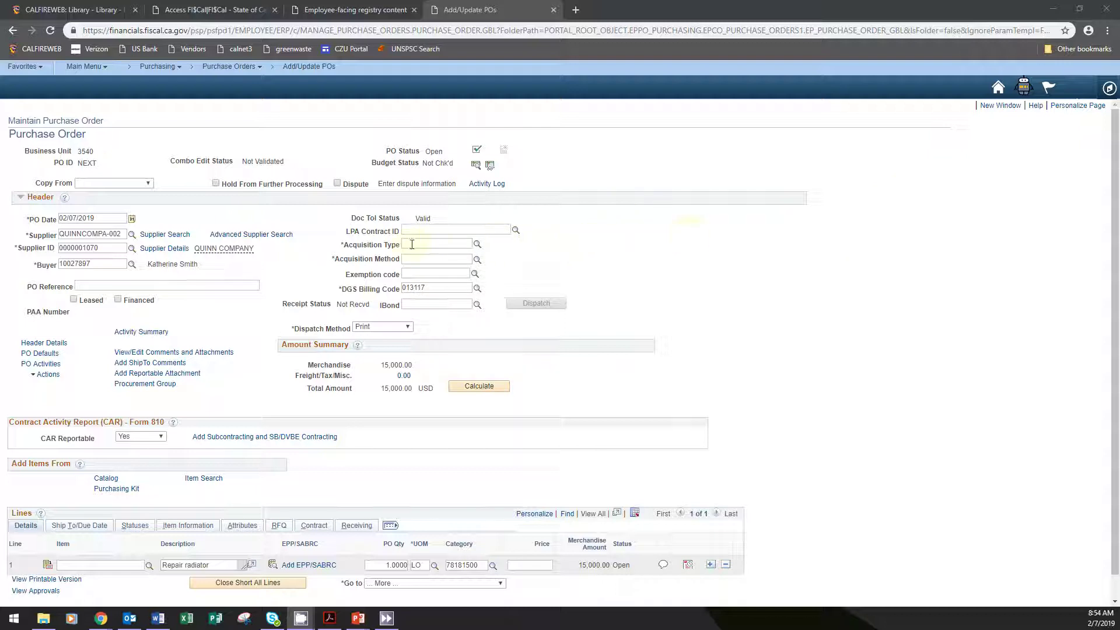
# Step: In the browser's purchase order header, set the acquisition type to NON-IT Services and the sub-type to Personal Services
pyautogui.click(437, 242)
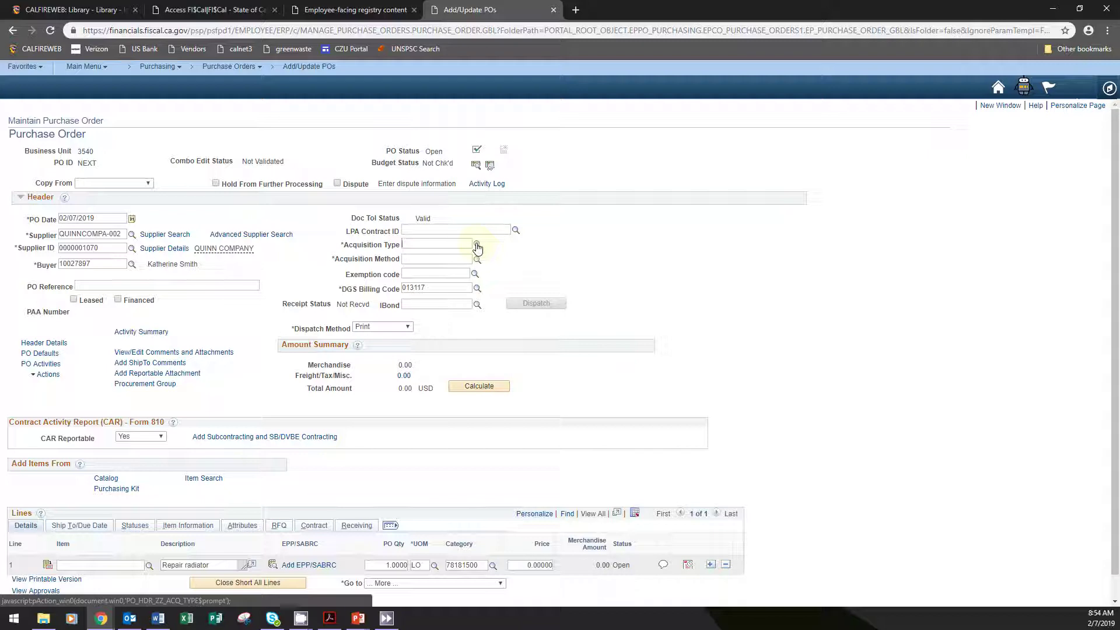
pyautogui.click(477, 246)
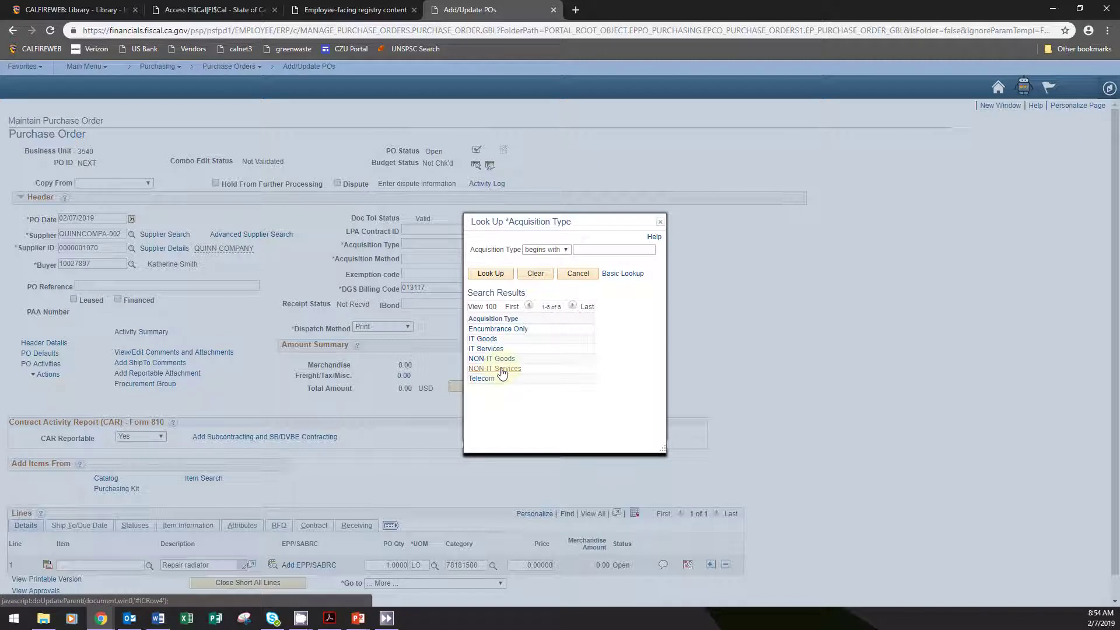
pyautogui.click(500, 369)
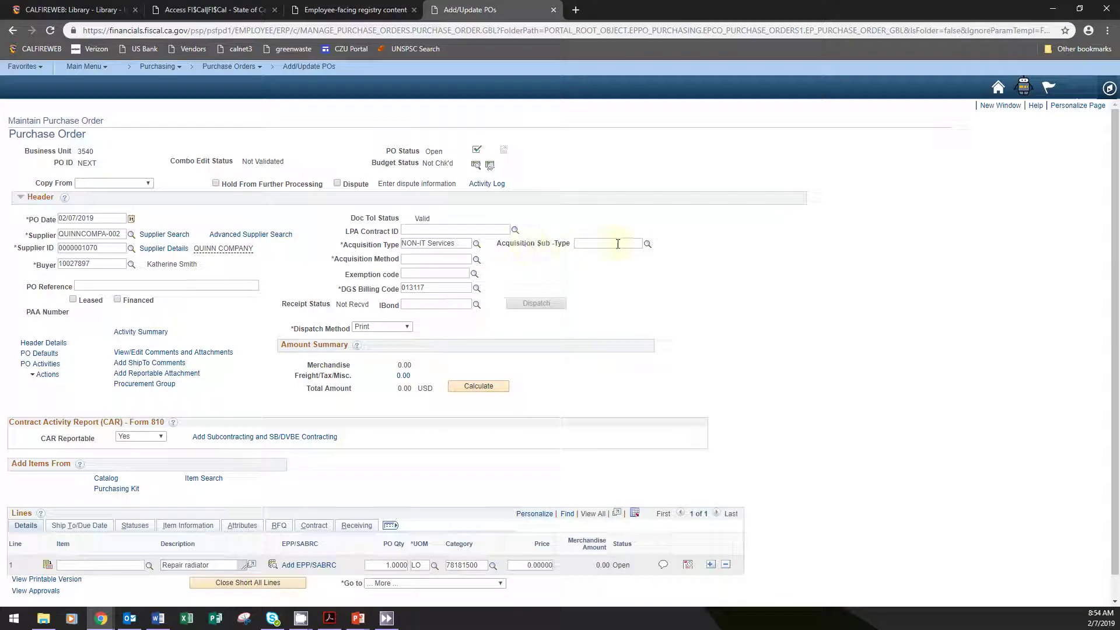
pyautogui.click(647, 244)
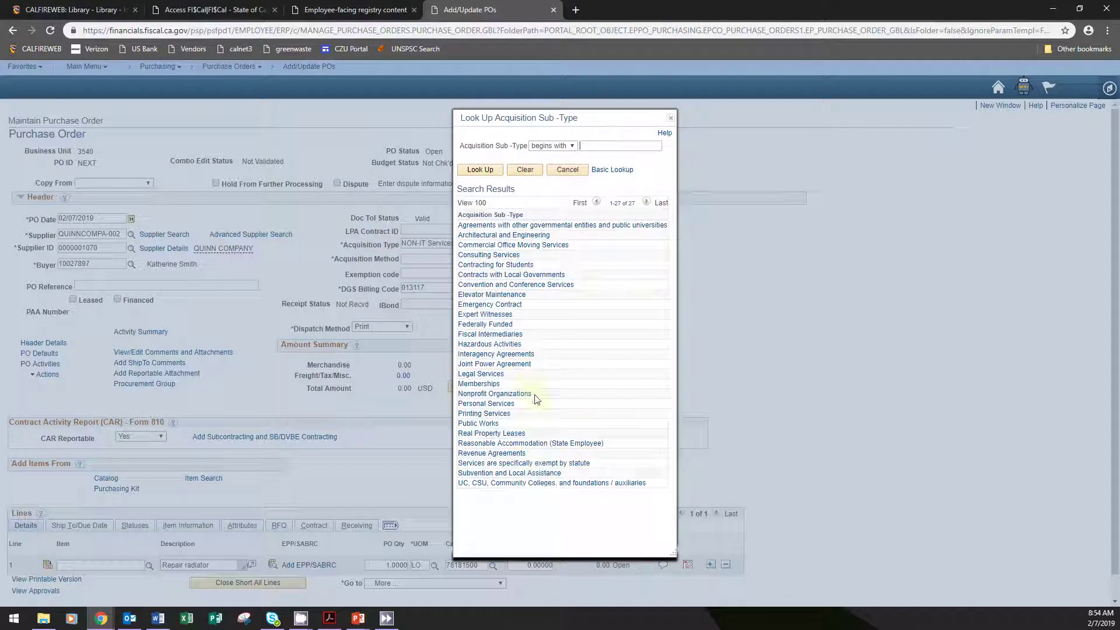
pyautogui.click(489, 404)
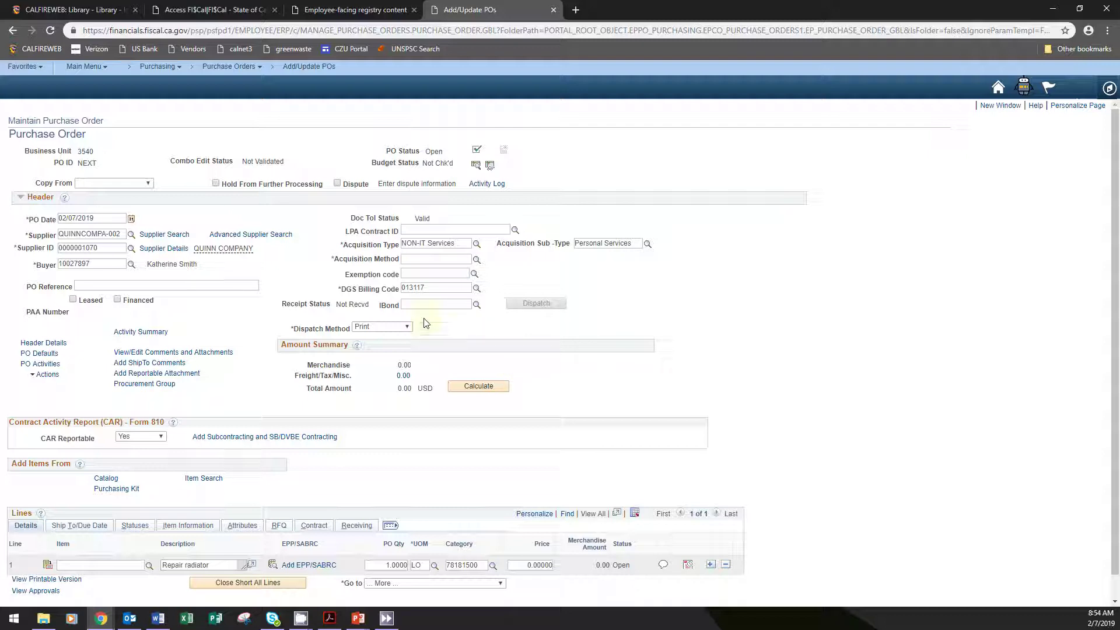
# Step: Set the acquisition method to Fair and Reasonable - COMPETITIVE and keep CAR Reportable at Yes
pyautogui.click(477, 261)
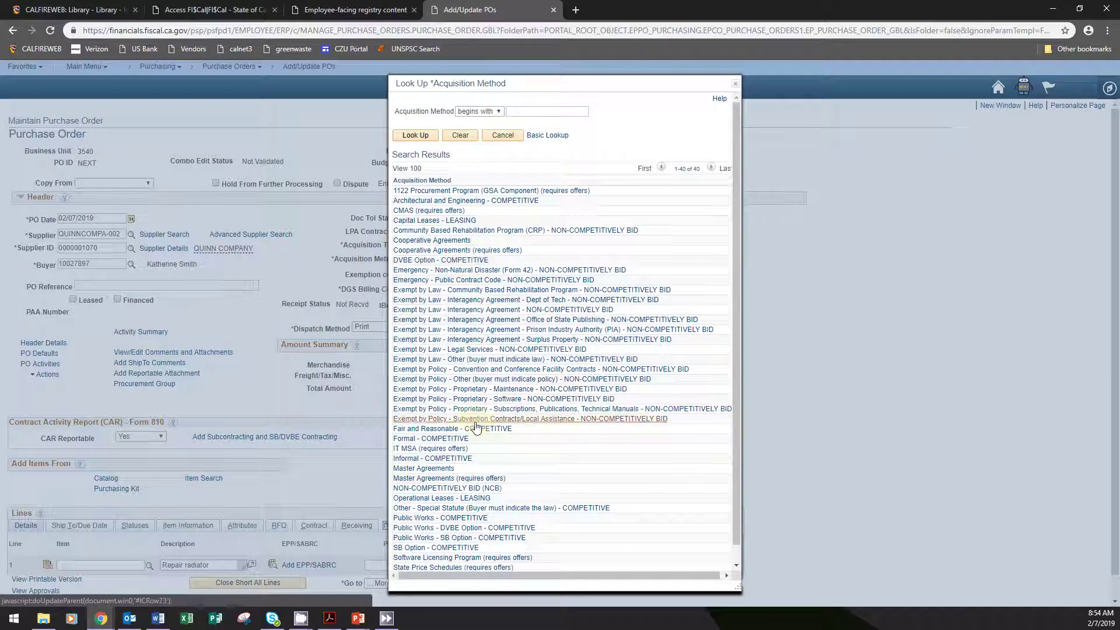
pyautogui.click(475, 428)
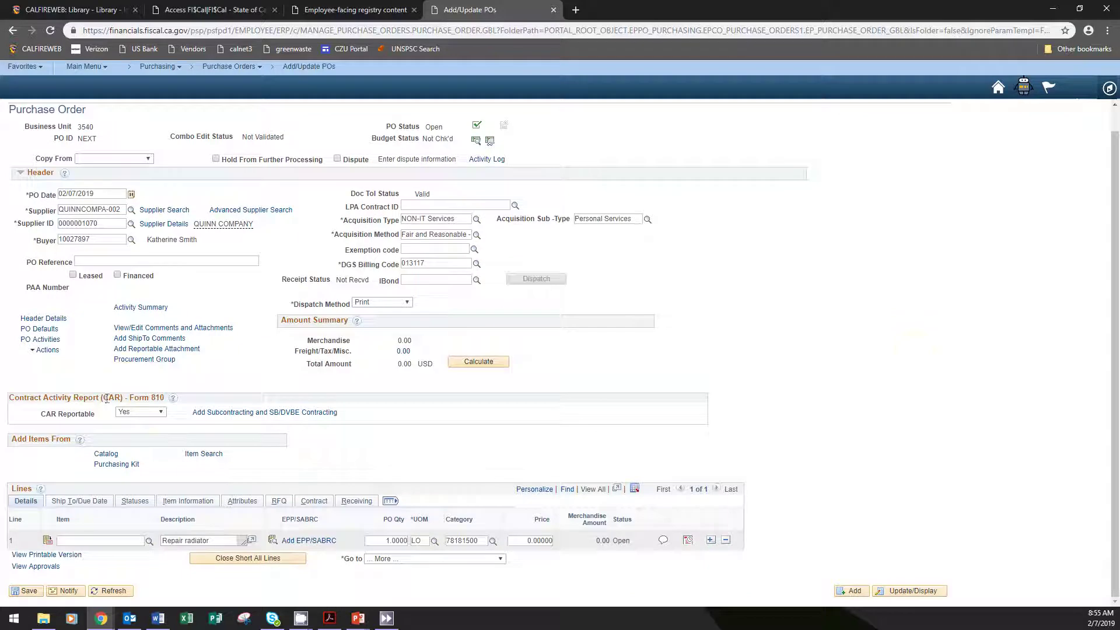
pyautogui.click(153, 413)
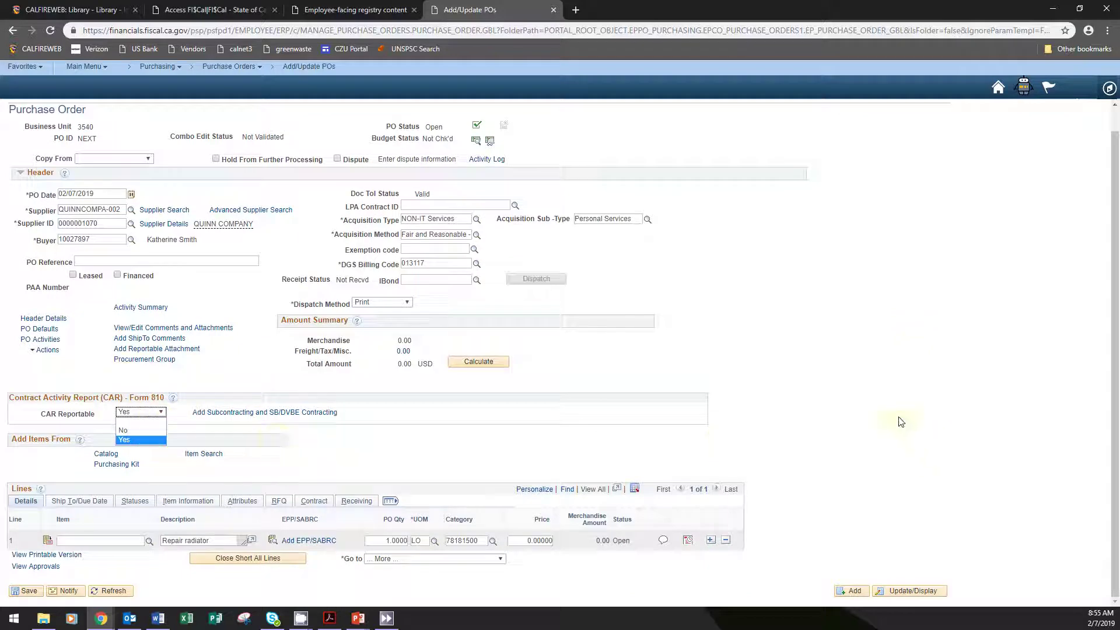
pyautogui.click(902, 419)
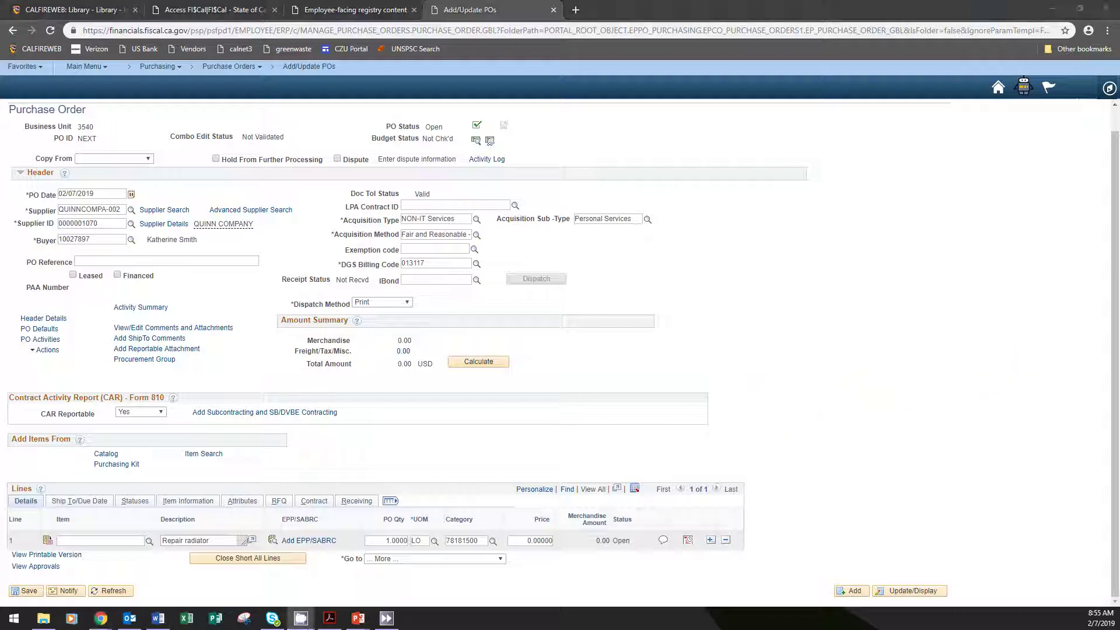
# Step: Finish the header comment "Repair of CZU bulldozer 6X002." with a period, add two blank comment entries and accept the comments
pyautogui.click(199, 328)
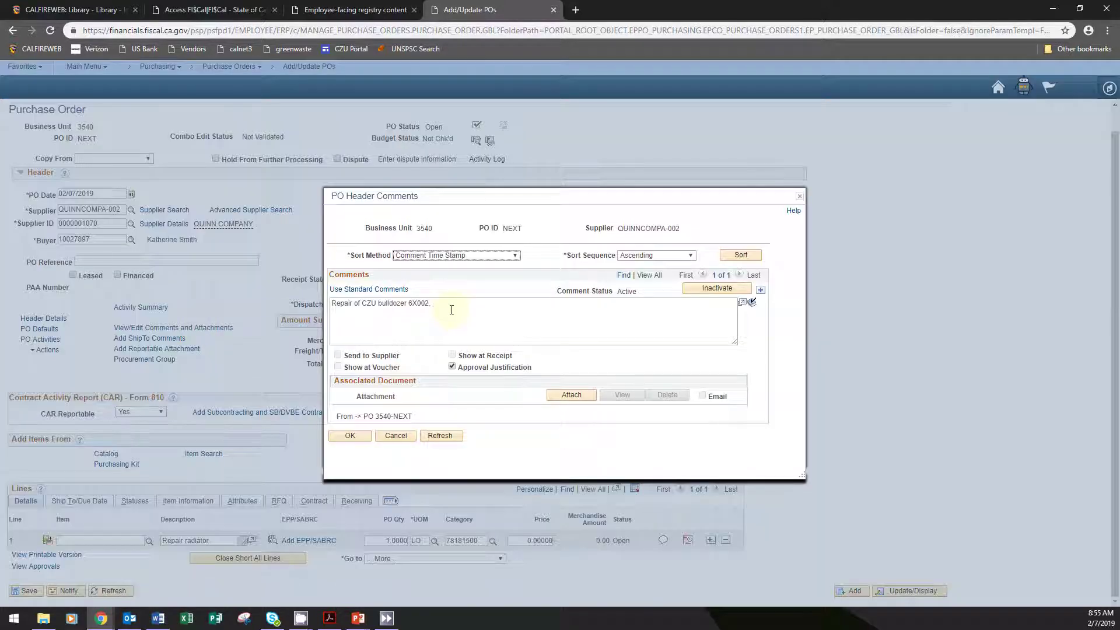
pyautogui.click(459, 307)
pyautogui.write('.')
pyautogui.click(761, 292)
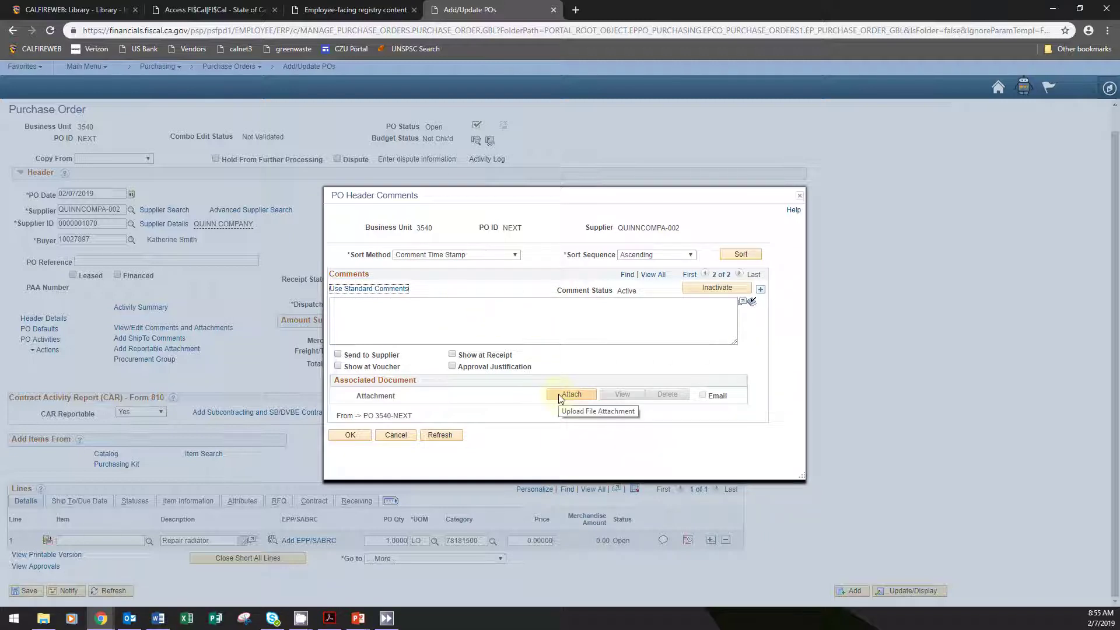
pyautogui.click(762, 290)
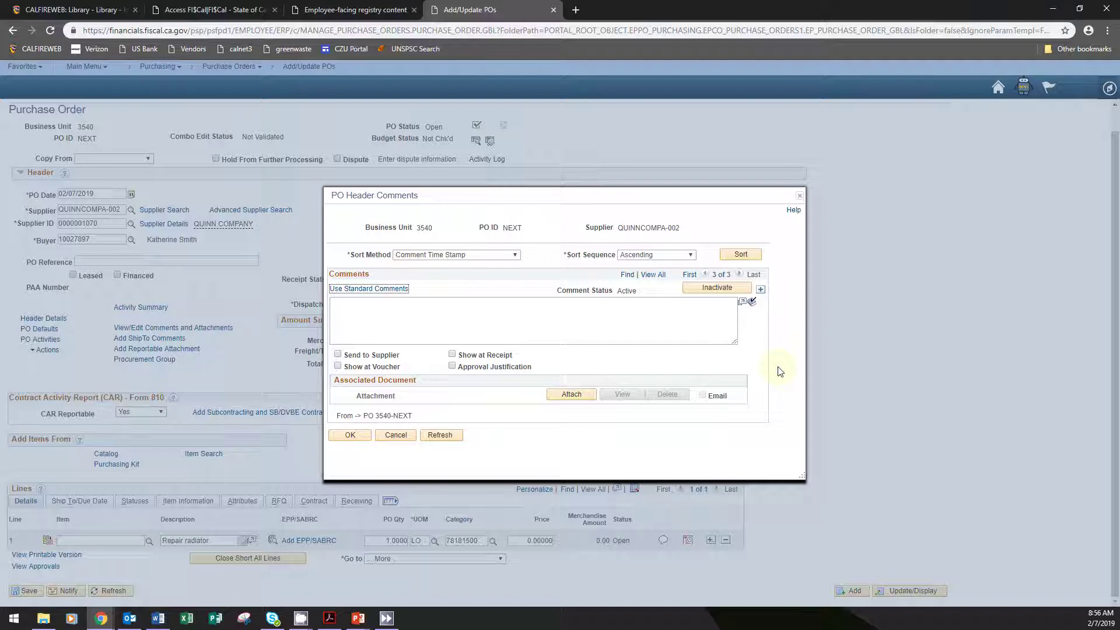
pyautogui.click(401, 317)
pyautogui.click(350, 437)
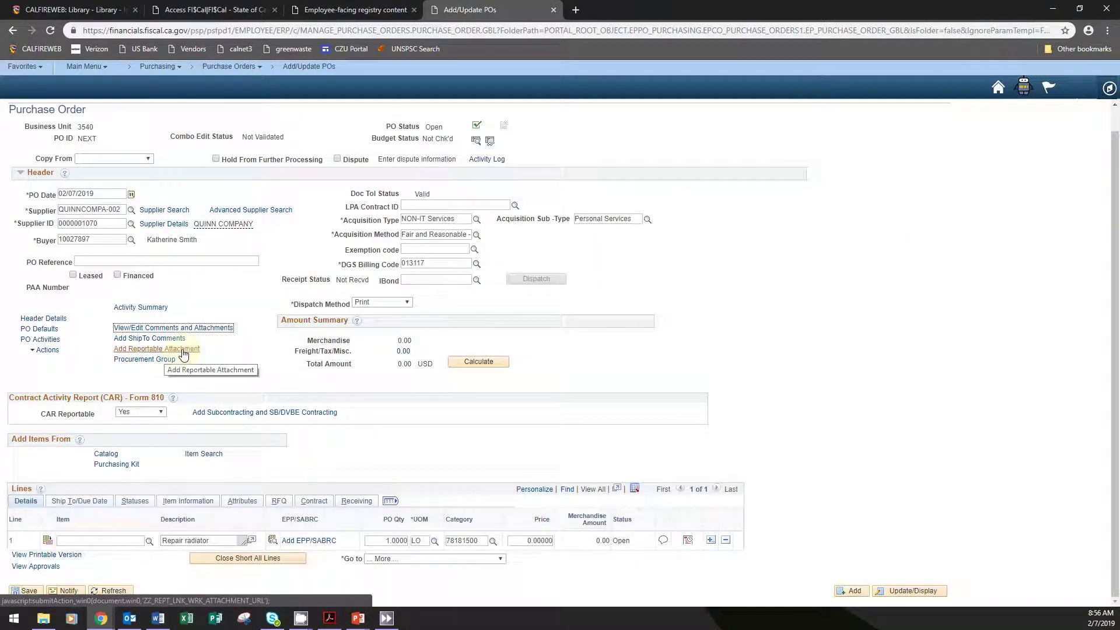
# Step: Look up the form types available for a reportable attachment and close the lookup without attaching anything
pyautogui.click(183, 350)
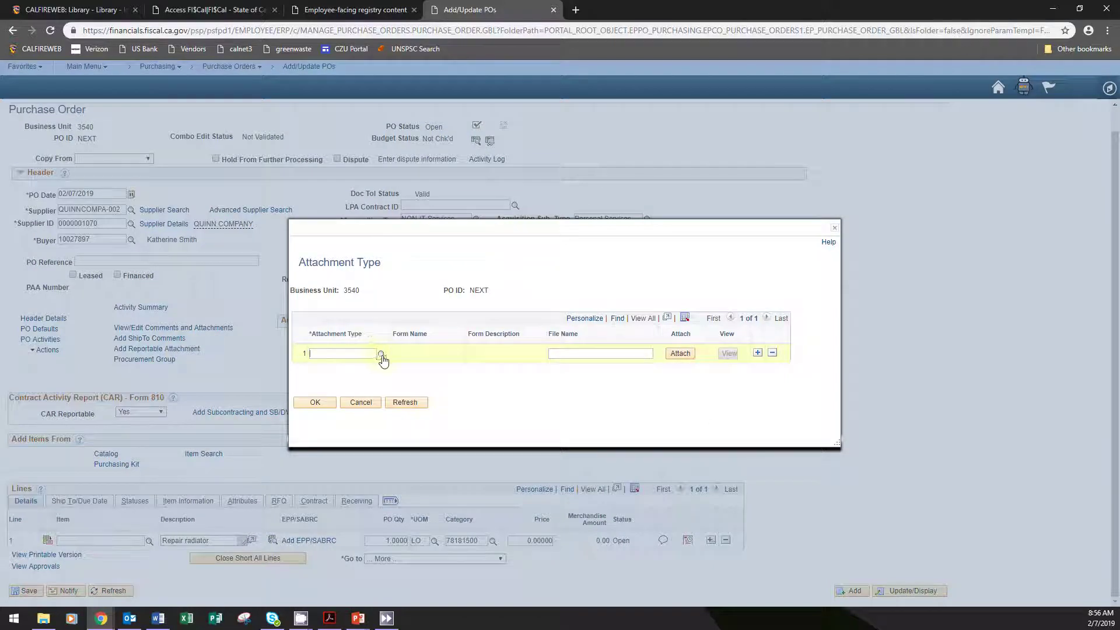
pyautogui.click(381, 355)
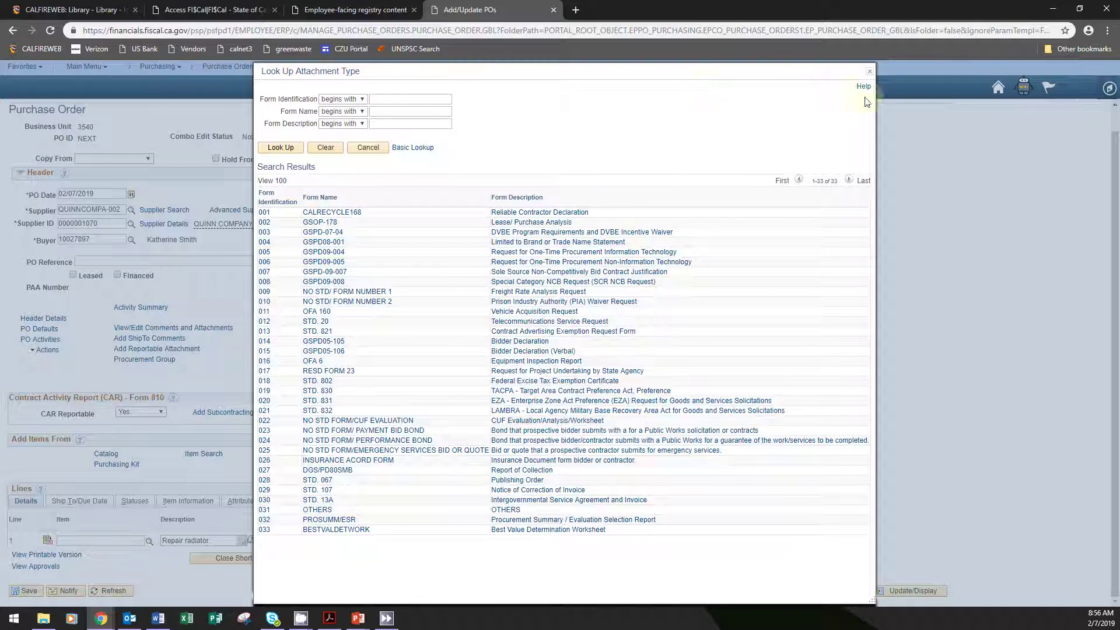
pyautogui.click(871, 75)
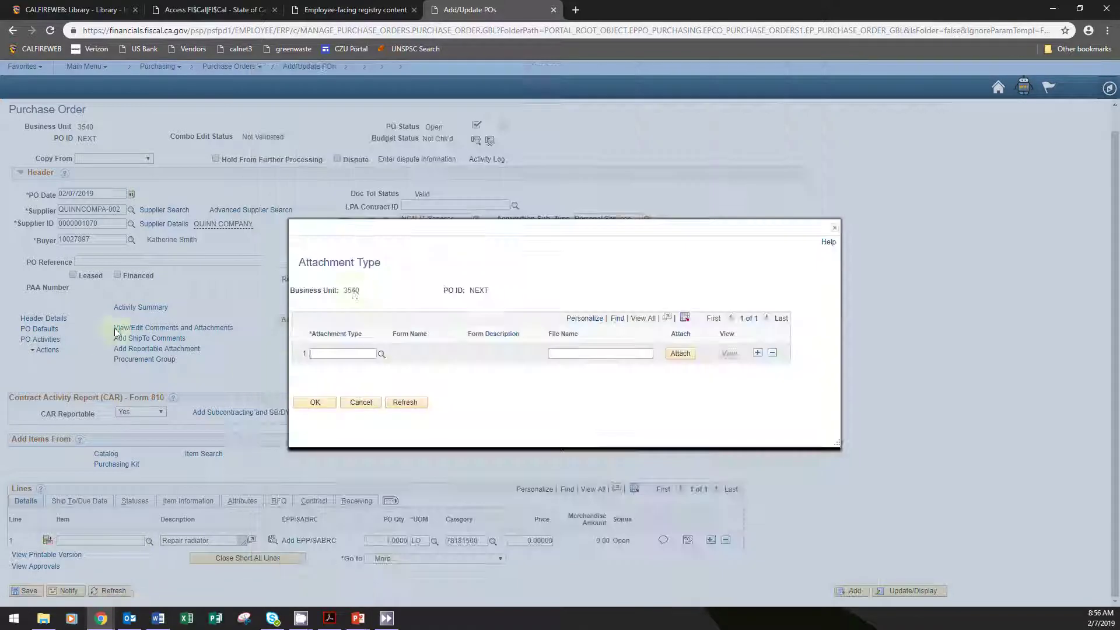
pyautogui.click(834, 229)
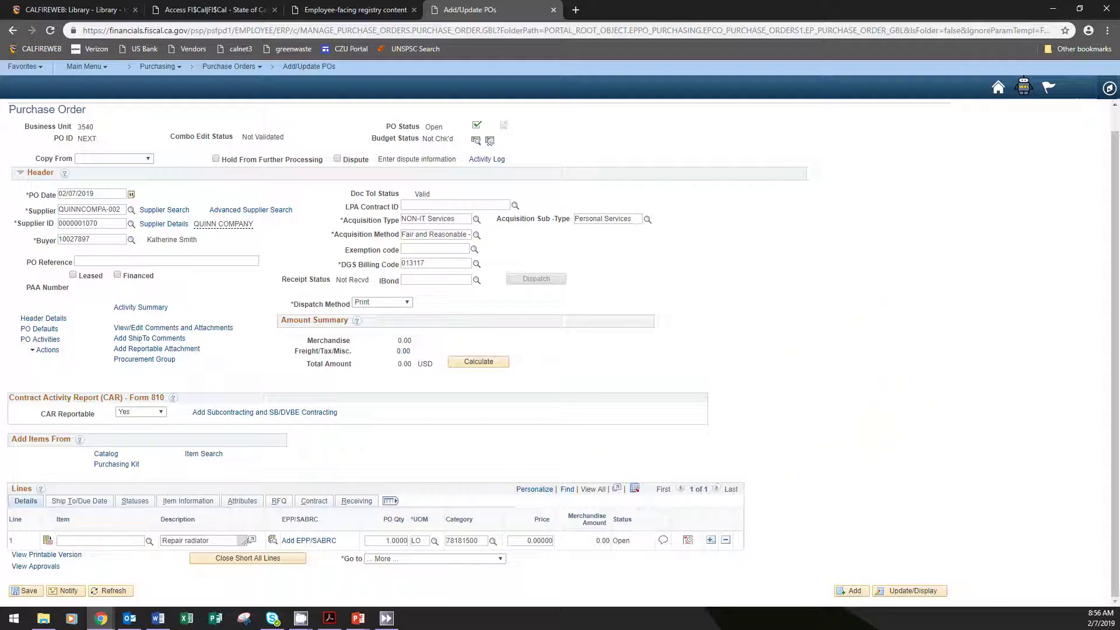
# Step: Switch to Acrobat, examine the service order and page 6 of its work order invoice, and return to the purchase order
pyautogui.hotkey('alt', 'Tab')
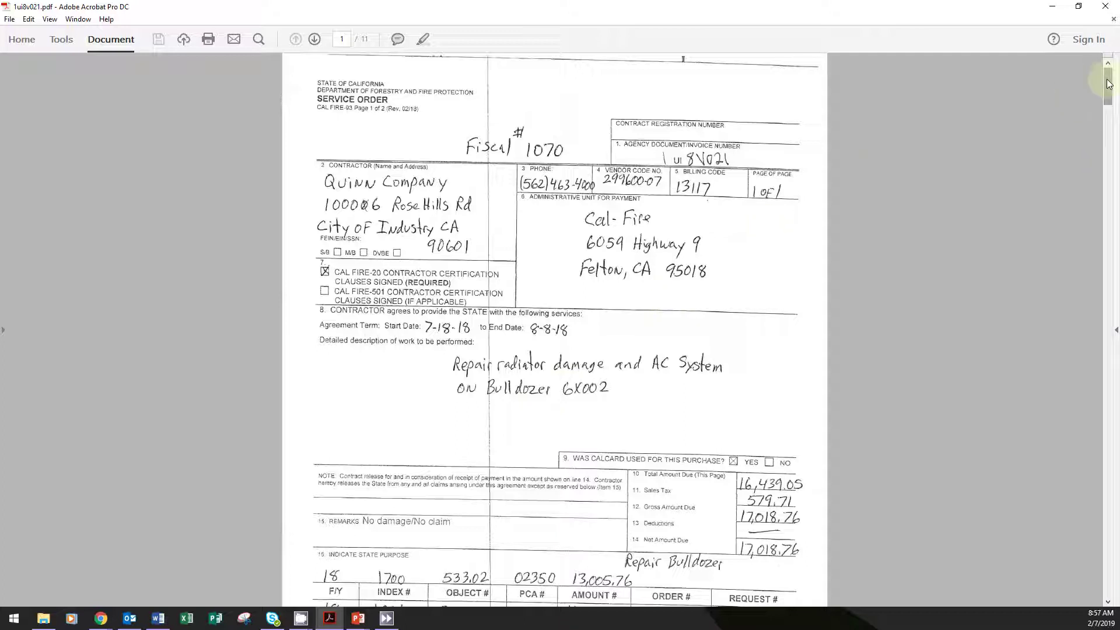
pyautogui.moveTo(1109, 84); pyautogui.dragTo(1084, 318)
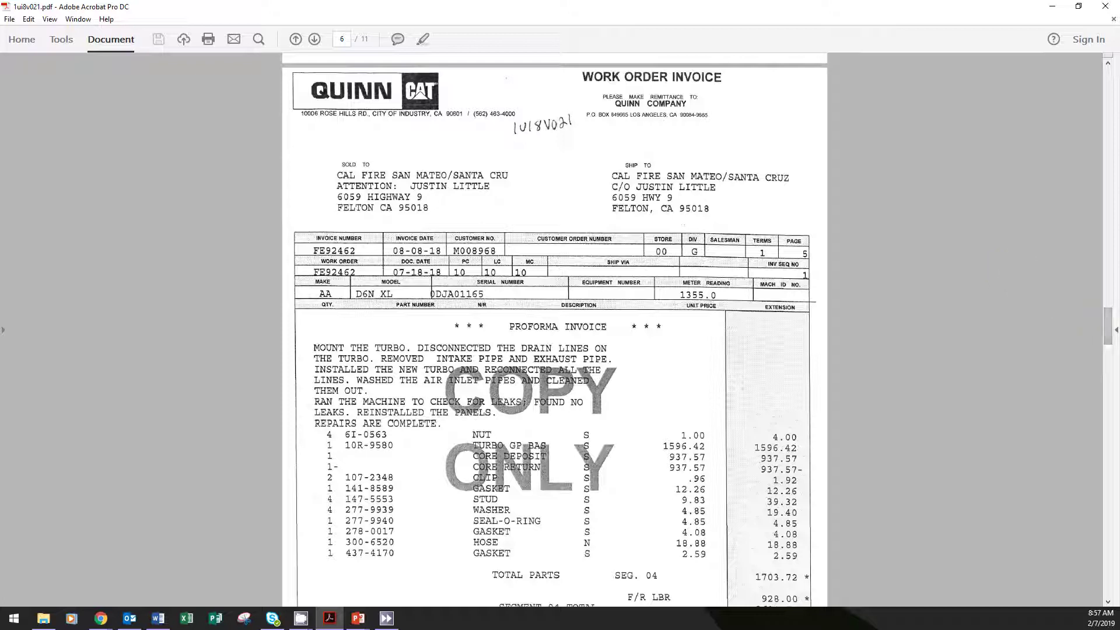
pyautogui.hotkey('alt', 'Tab')
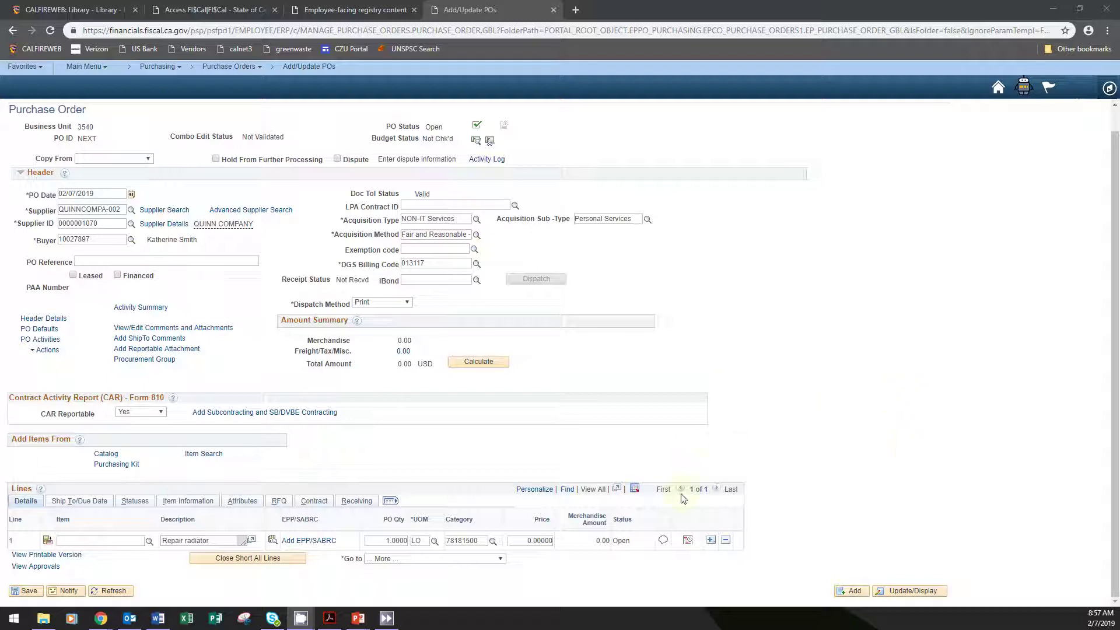
# Step: Check the description of line 1, view its PO Line Comments and close them without adding anything
pyautogui.click(219, 540)
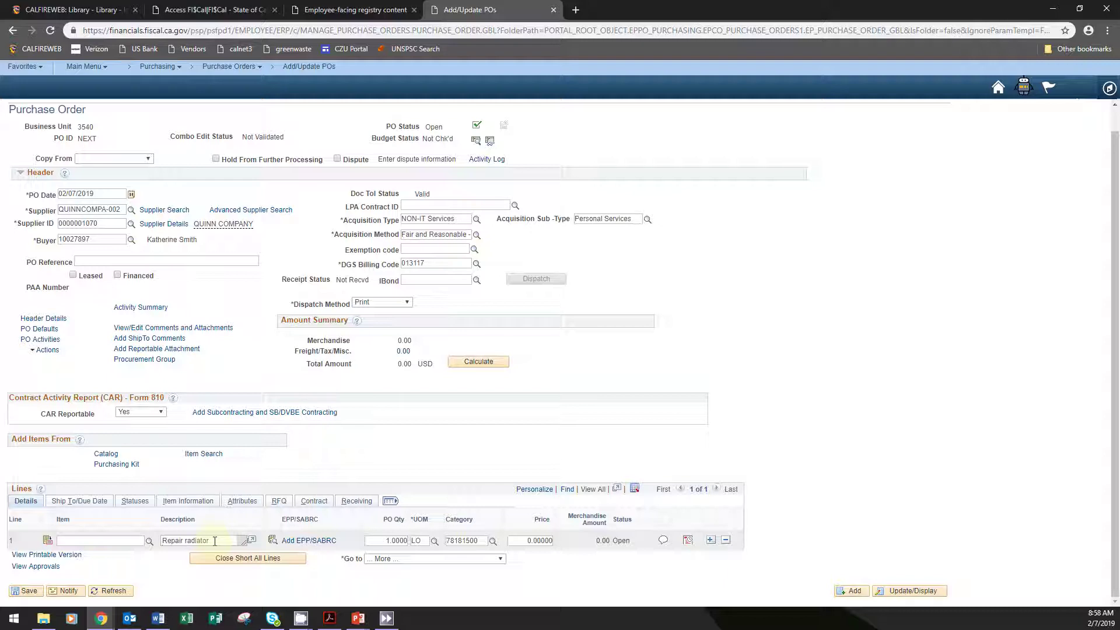
pyautogui.press('Down')
pyautogui.press('Down')
pyautogui.press('Up')
pyautogui.press('Up')
pyautogui.click(663, 543)
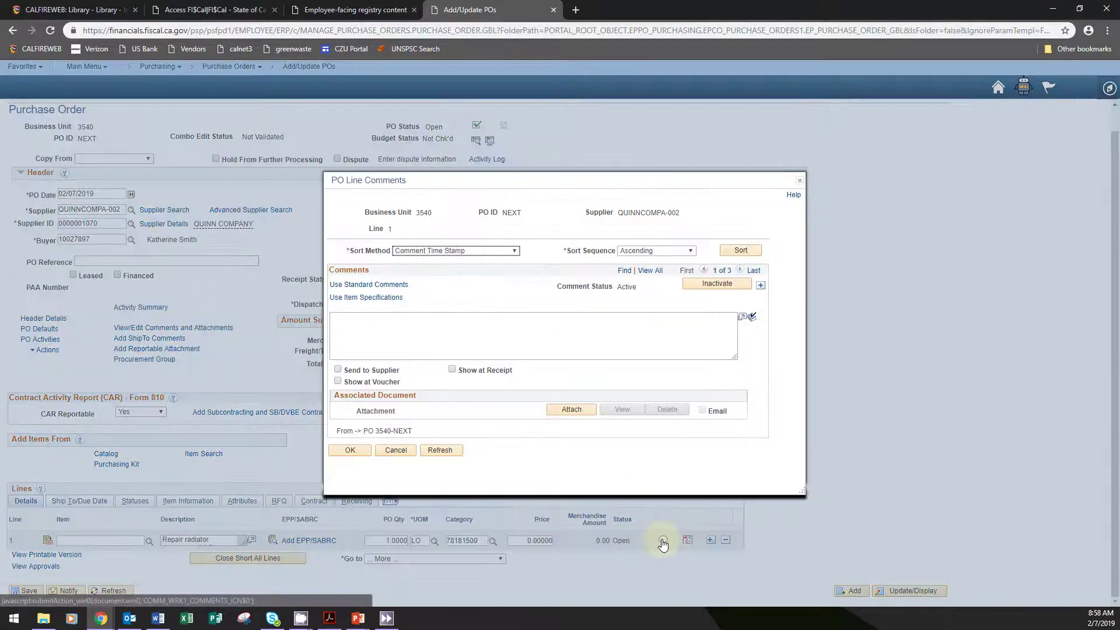
pyautogui.click(524, 334)
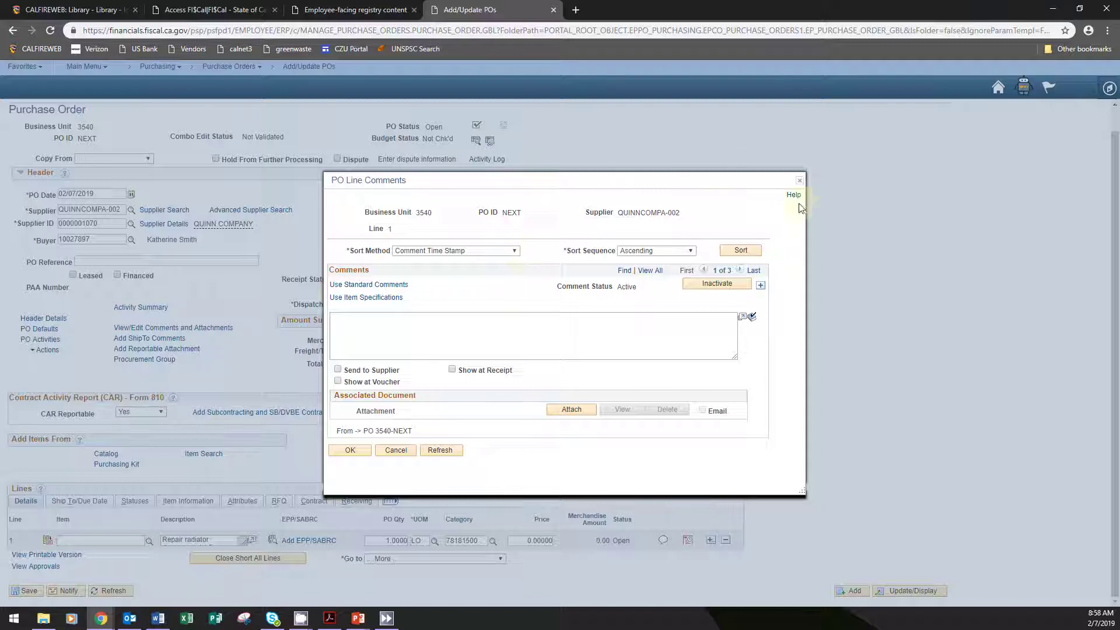
pyautogui.click(802, 181)
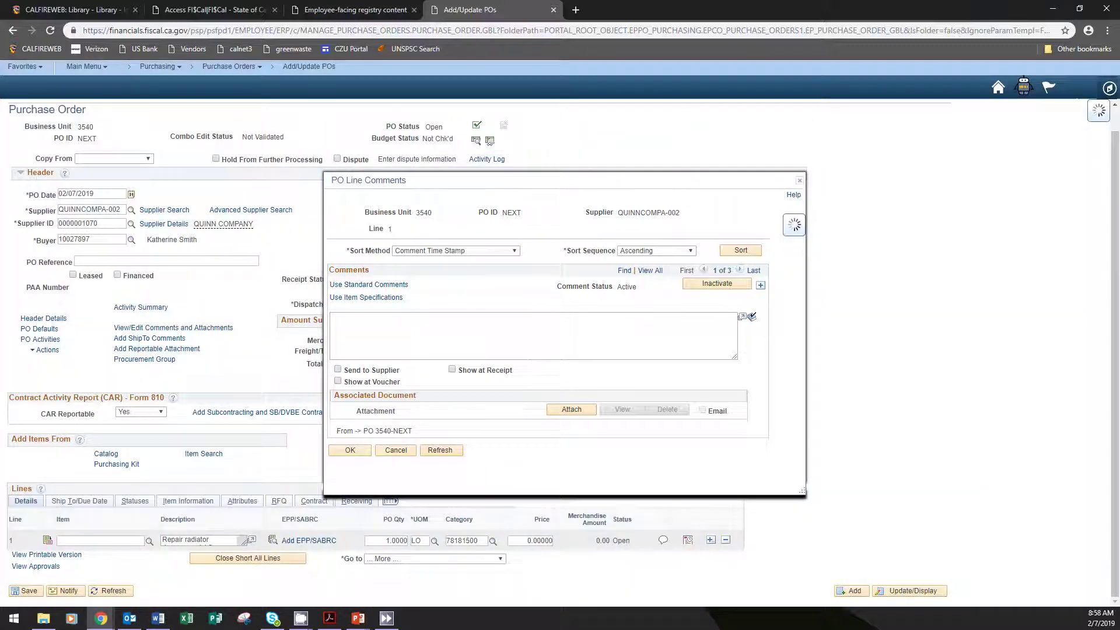
# Step: Switch to Acrobat, examine the repair estimate on page 11 and the service order amounts on page 1, and return to the purchase order
pyautogui.hotkey('alt', 'Tab')
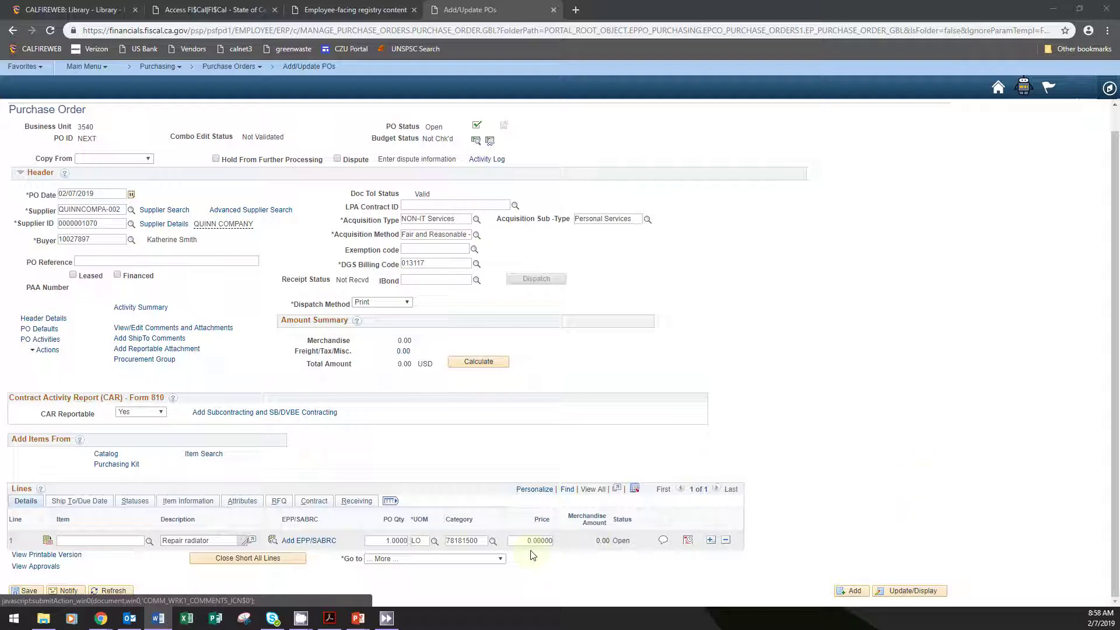
pyautogui.moveTo(521, 541); pyautogui.dragTo(556, 542)
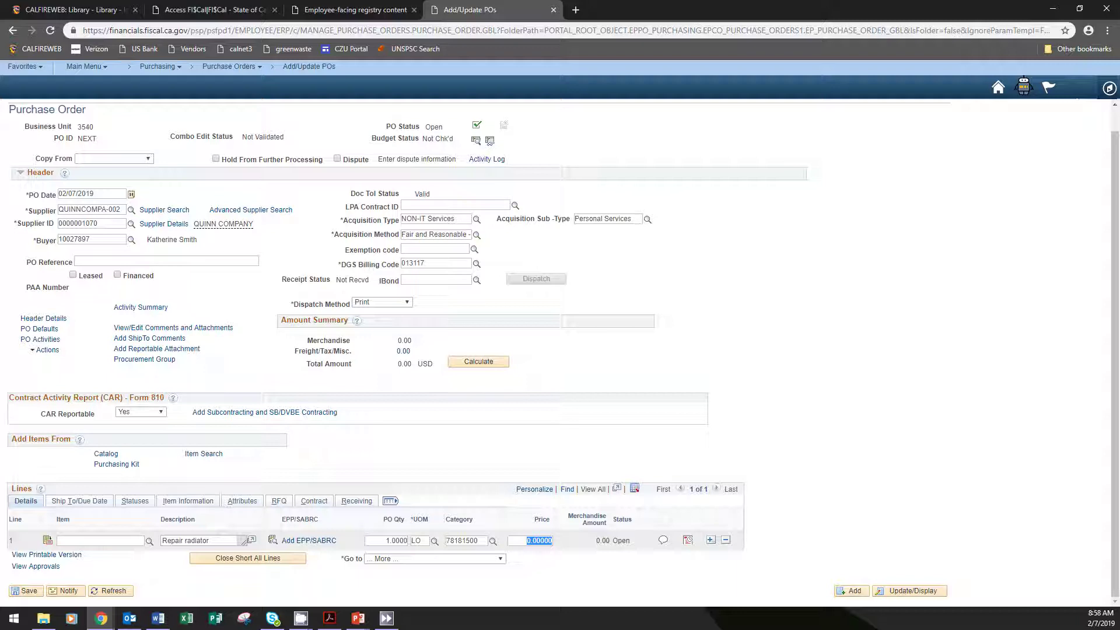
pyautogui.hotkey('alt', 'Tab')
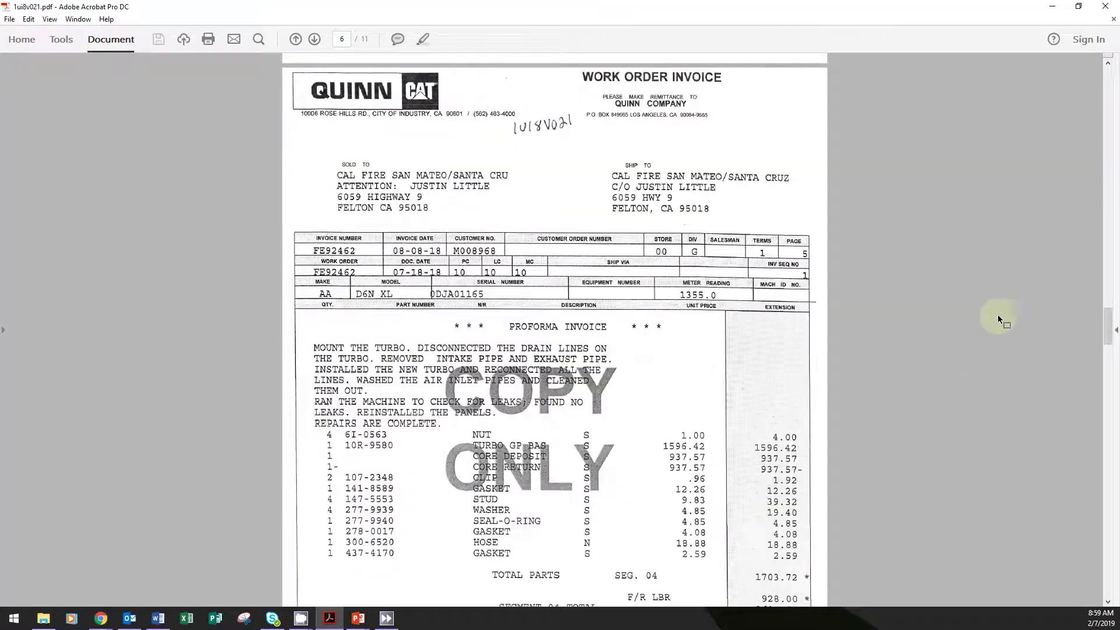
pyautogui.moveTo(1107, 318); pyautogui.dragTo(1105, 583)
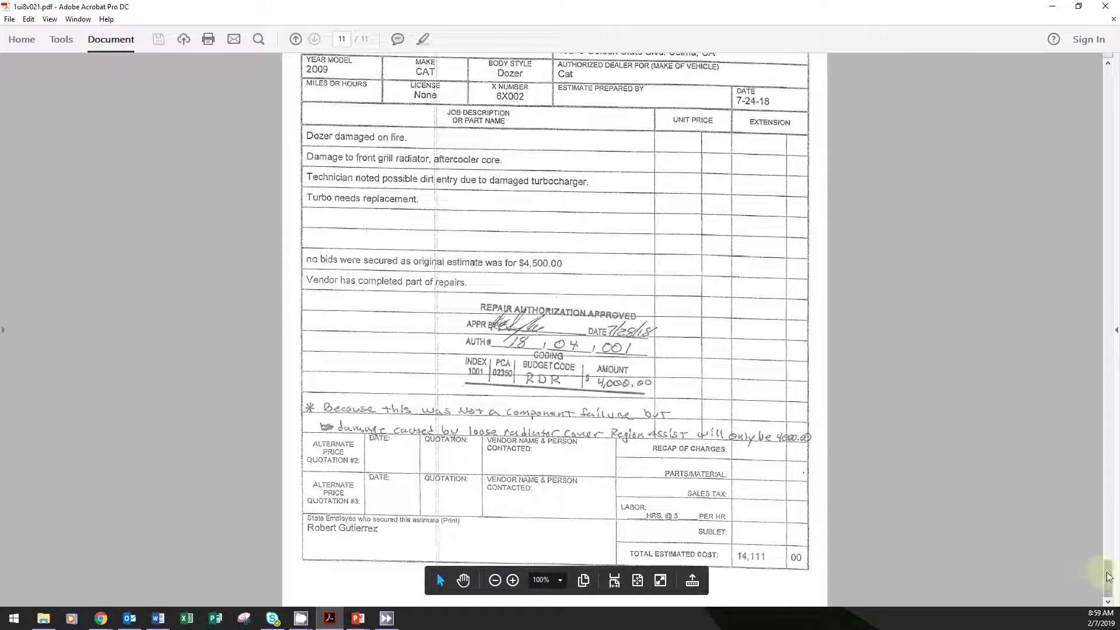
pyautogui.moveTo(1108, 579); pyautogui.dragTo(1100, 73)
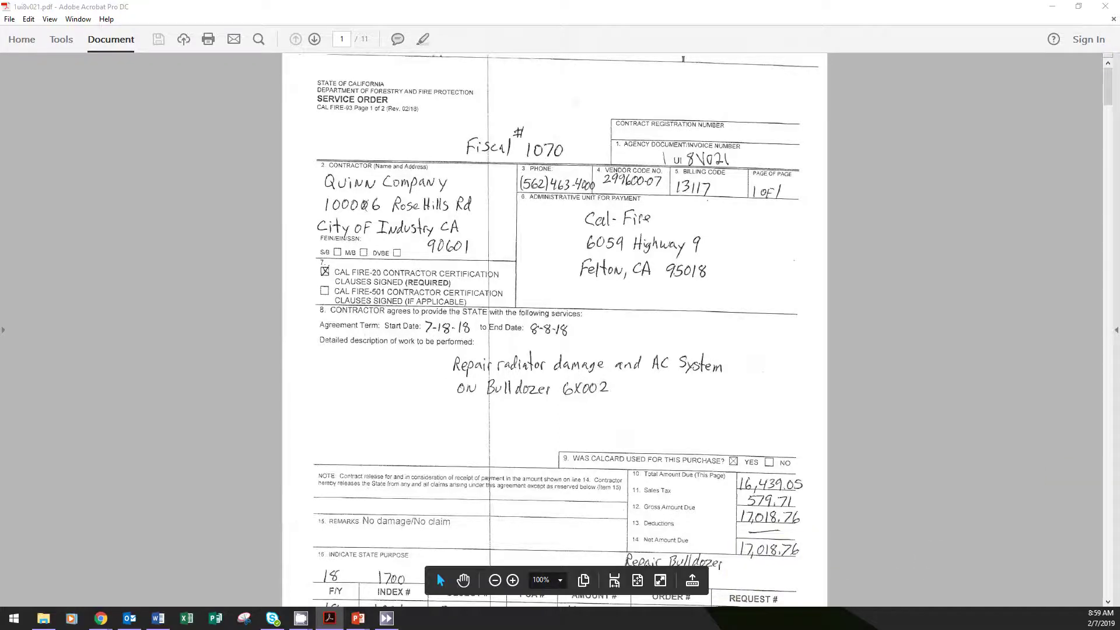
pyautogui.hotkey('alt', 'Tab')
# Step: Set the price of purchase order line 1 to 15000
pyautogui.doubleClick(547, 539)
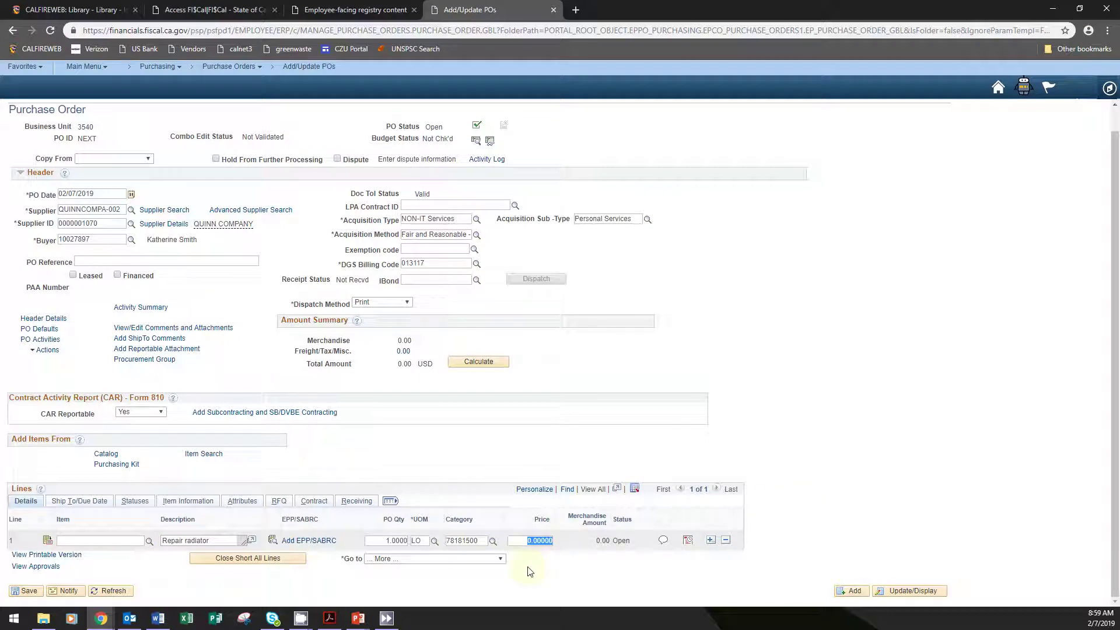
pyautogui.write('5000')
pyautogui.press('Tab')
# Step: Set line 1's physical nature to Services, make it Amount Only accepting the recalculation, and return to the line details
pyautogui.click(240, 503)
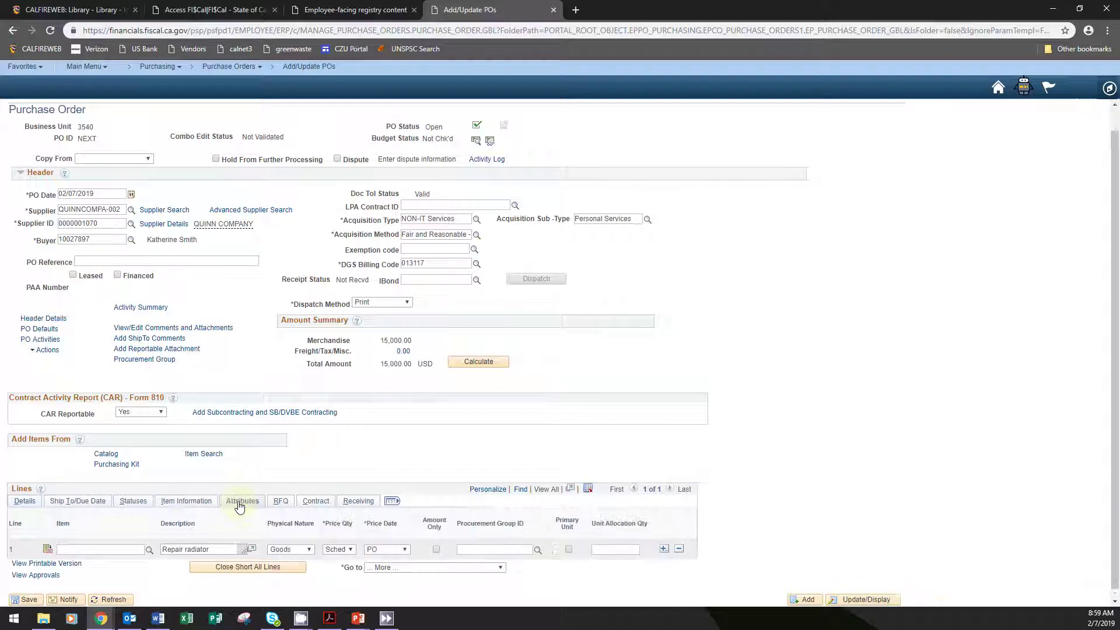
pyautogui.click(310, 550)
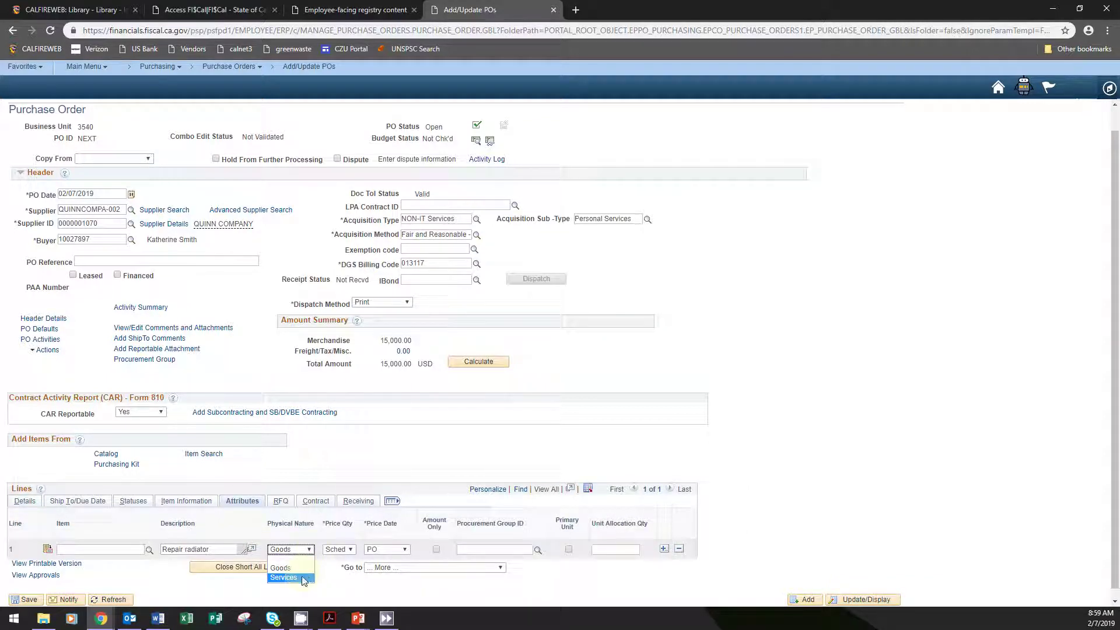
pyautogui.click(305, 578)
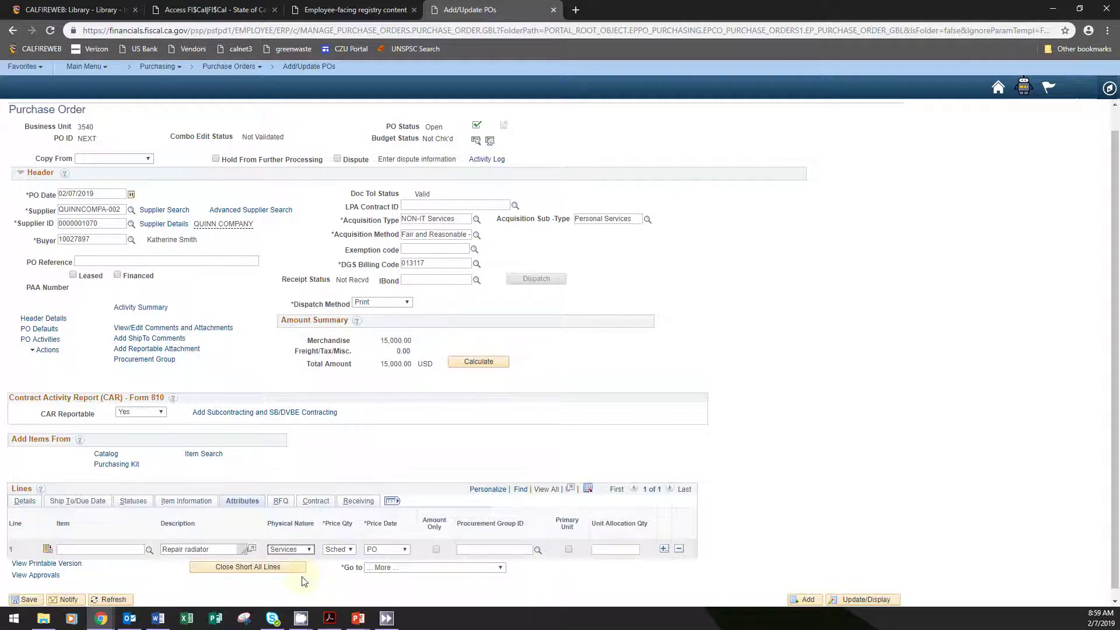
pyautogui.click(437, 548)
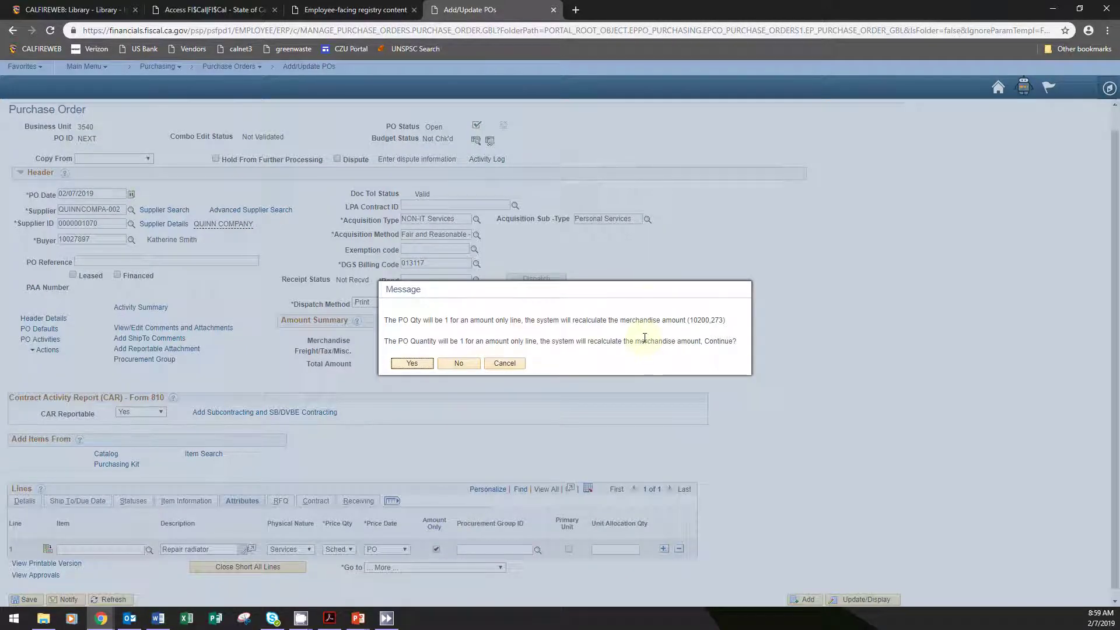
pyautogui.click(412, 364)
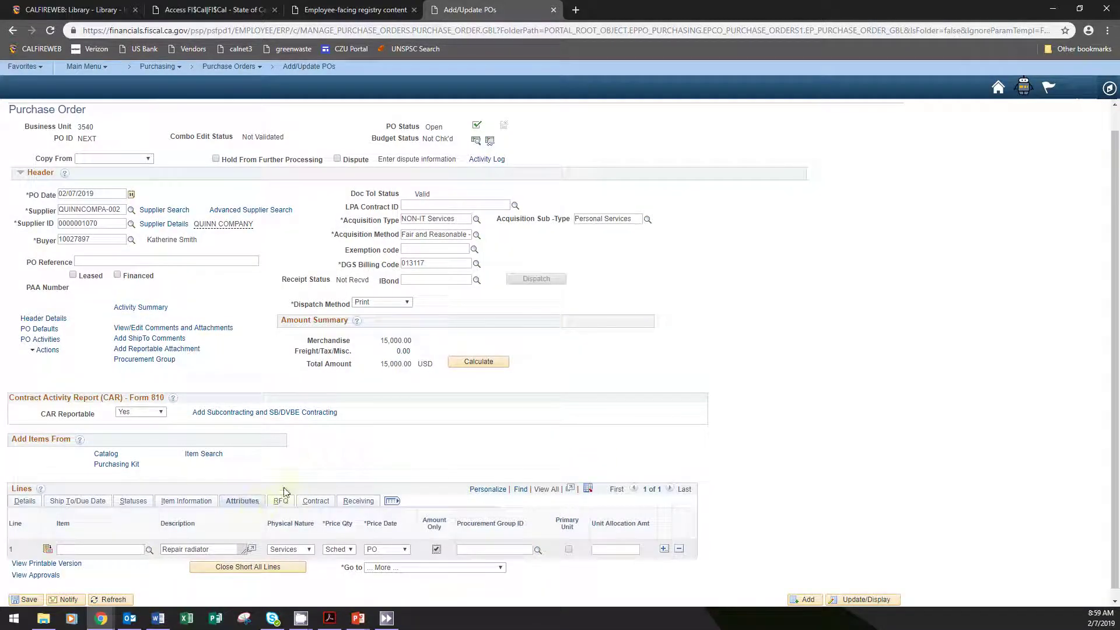
pyautogui.click(24, 505)
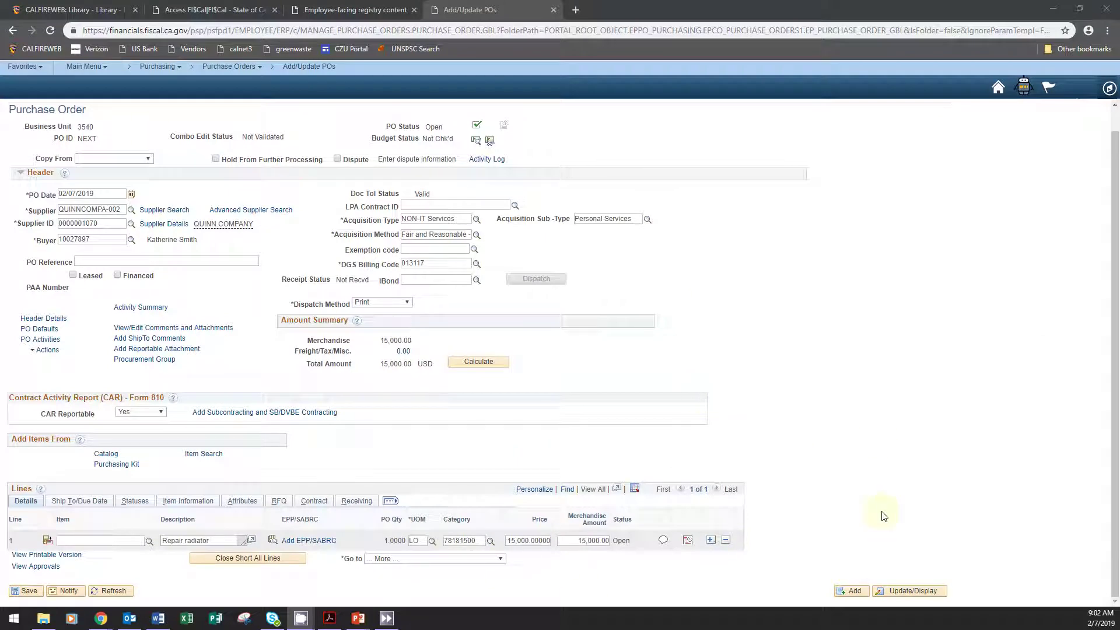
# Step: Open line 1's schedule and select Item is Exempt as the tax applicability in its sales/use tax information
pyautogui.click(688, 541)
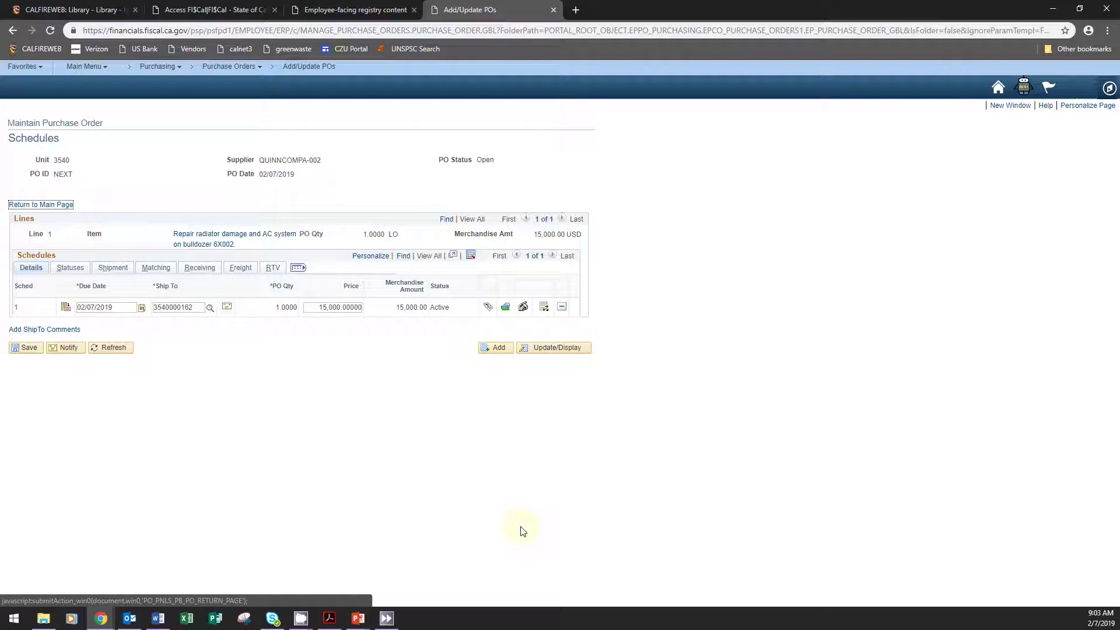
pyautogui.click(524, 309)
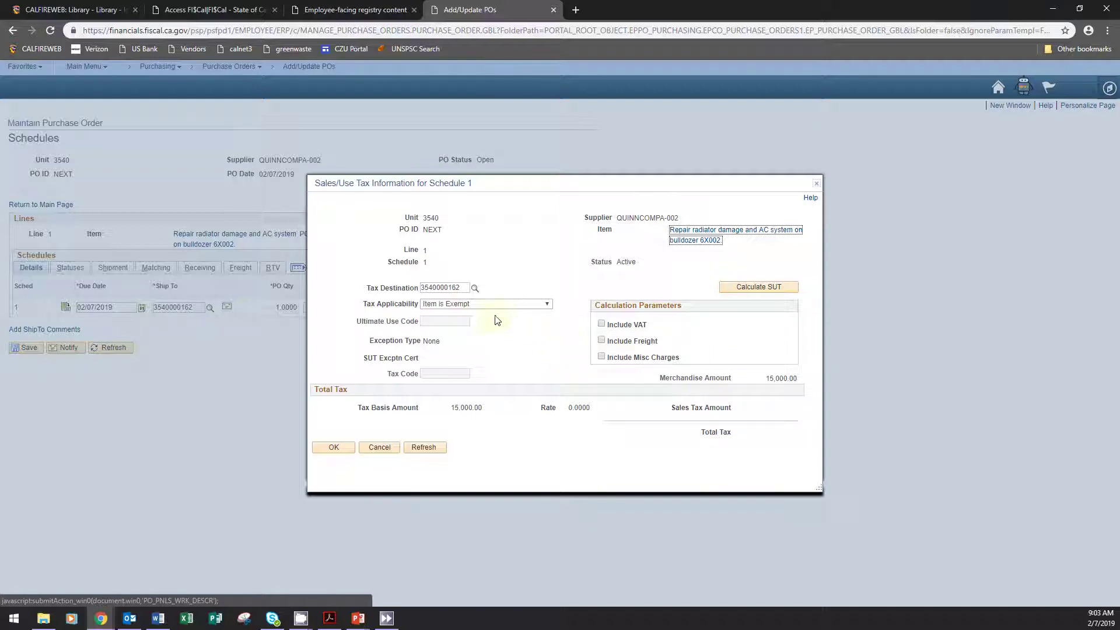
pyautogui.click(444, 303)
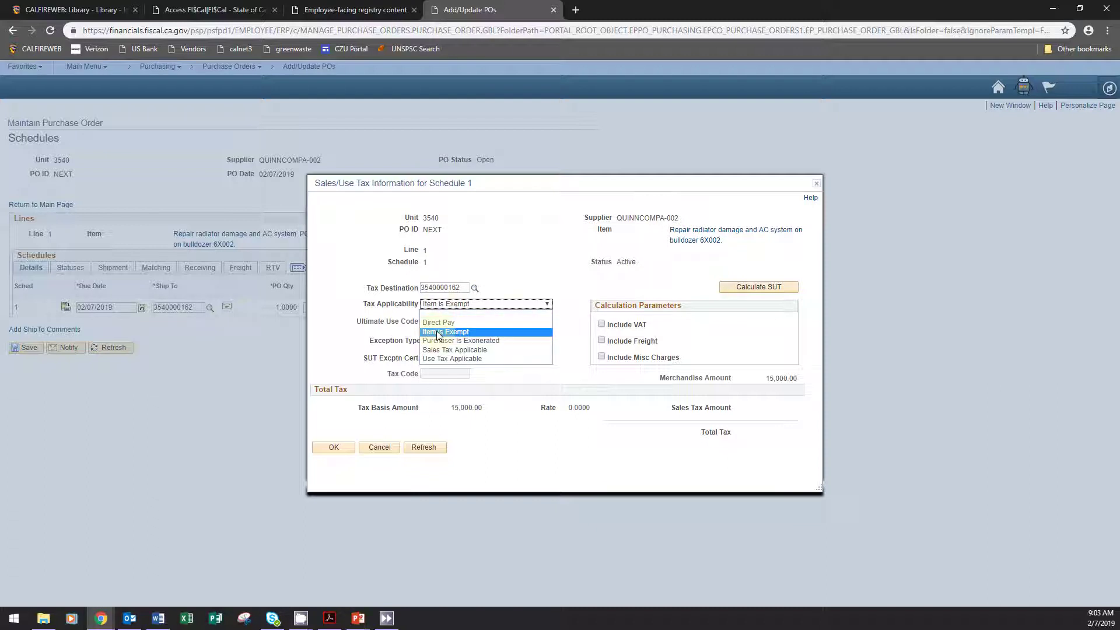
pyautogui.click(441, 332)
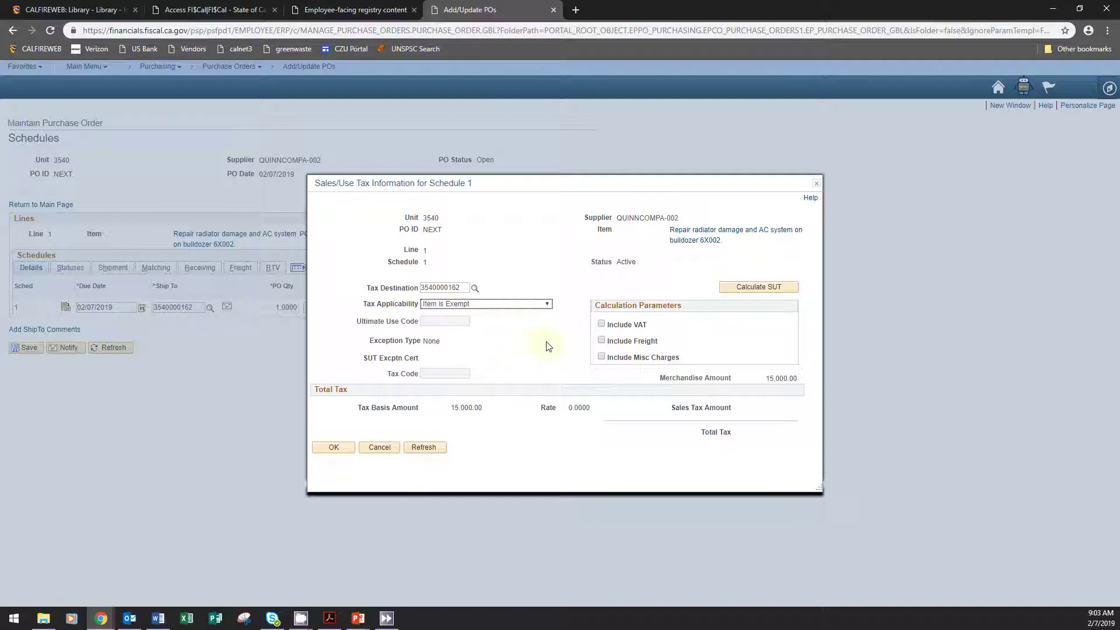
# Step: Calculate and refresh the sales/use tax for schedule 1, accept the tax information and return to the main purchase order page
pyautogui.click(551, 359)
pyautogui.click(761, 289)
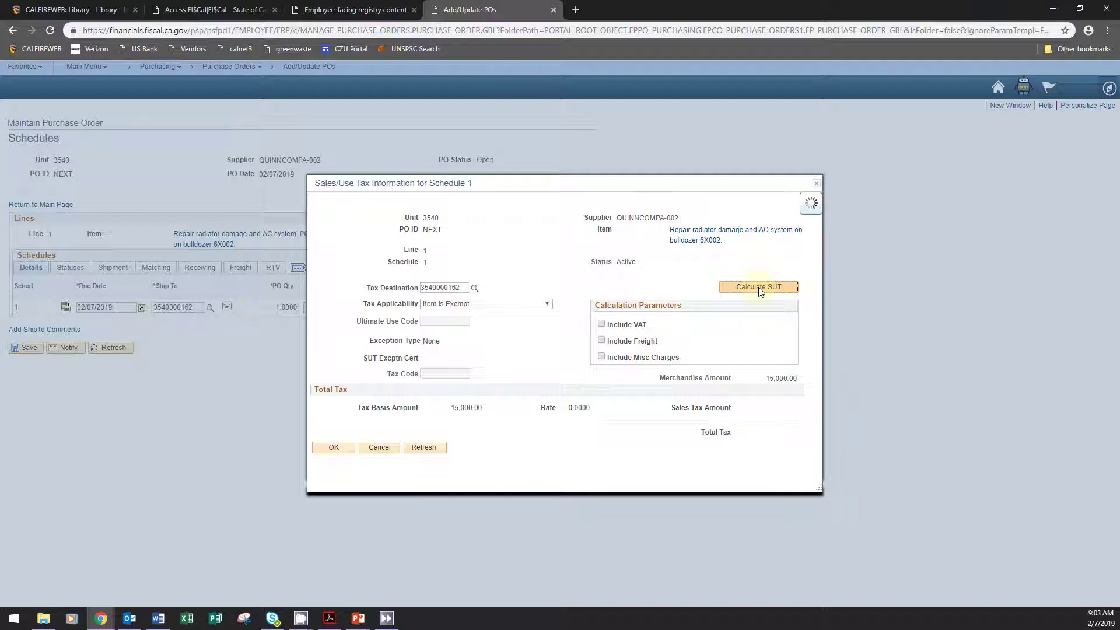
pyautogui.click(432, 450)
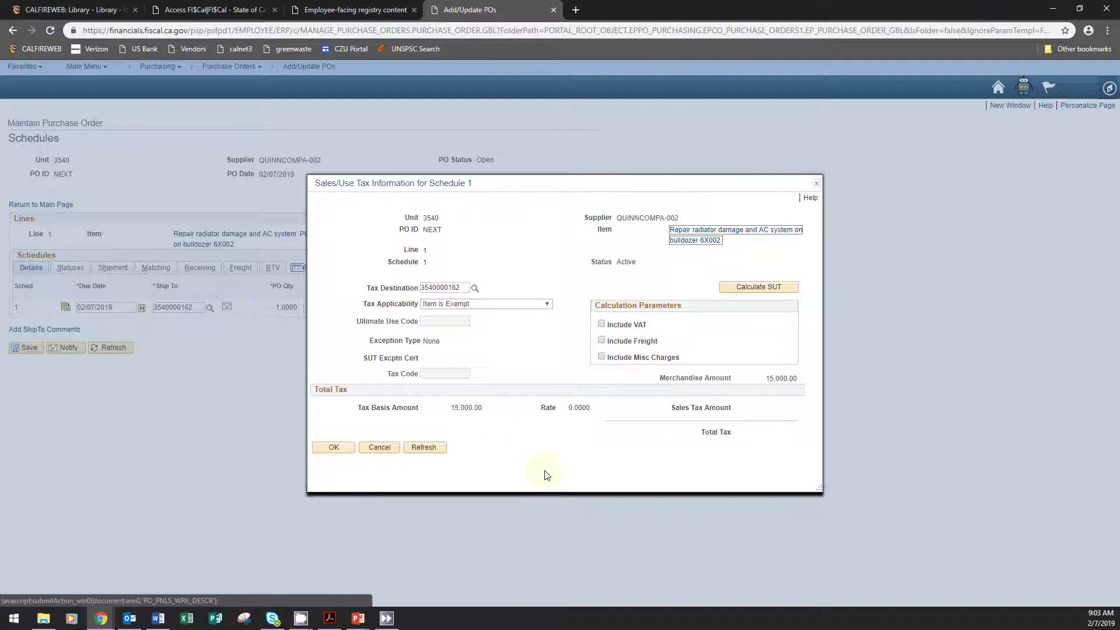
pyautogui.click(339, 452)
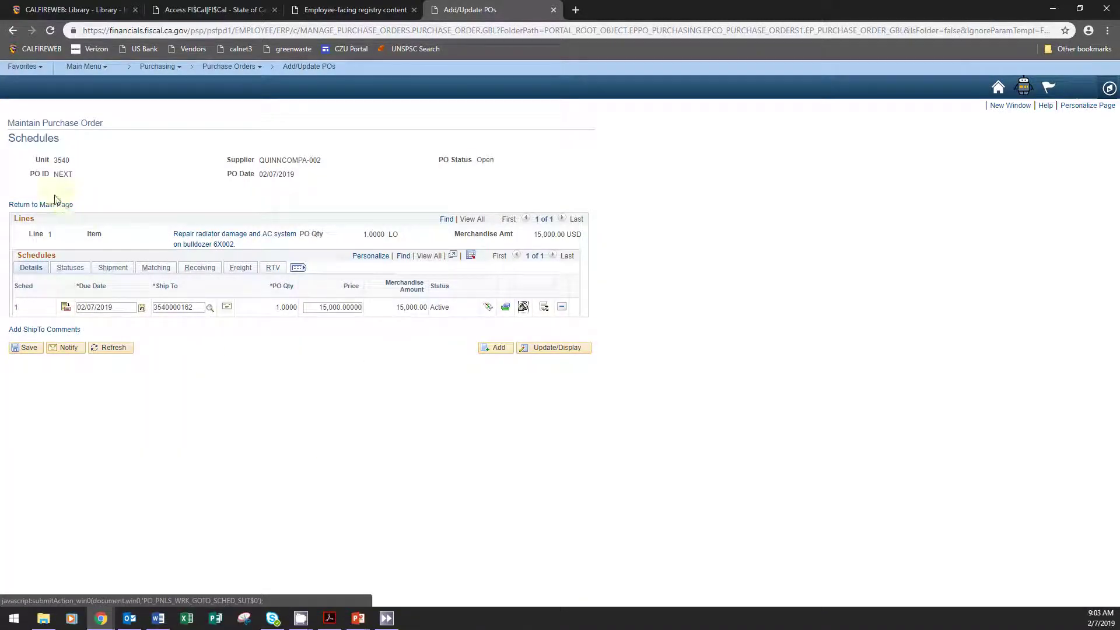
pyautogui.click(55, 203)
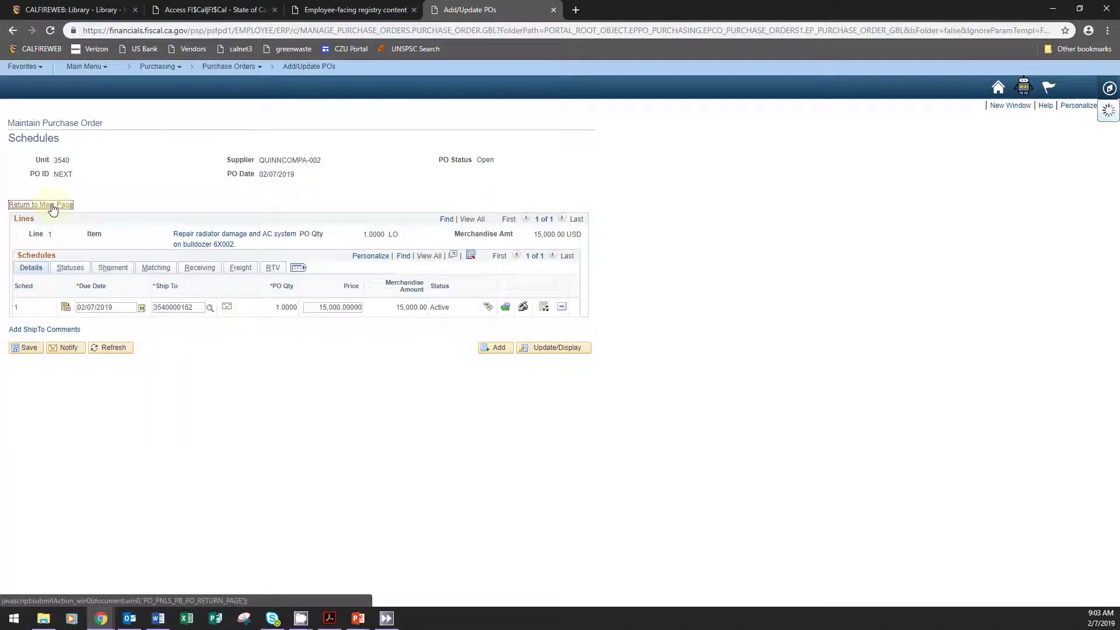